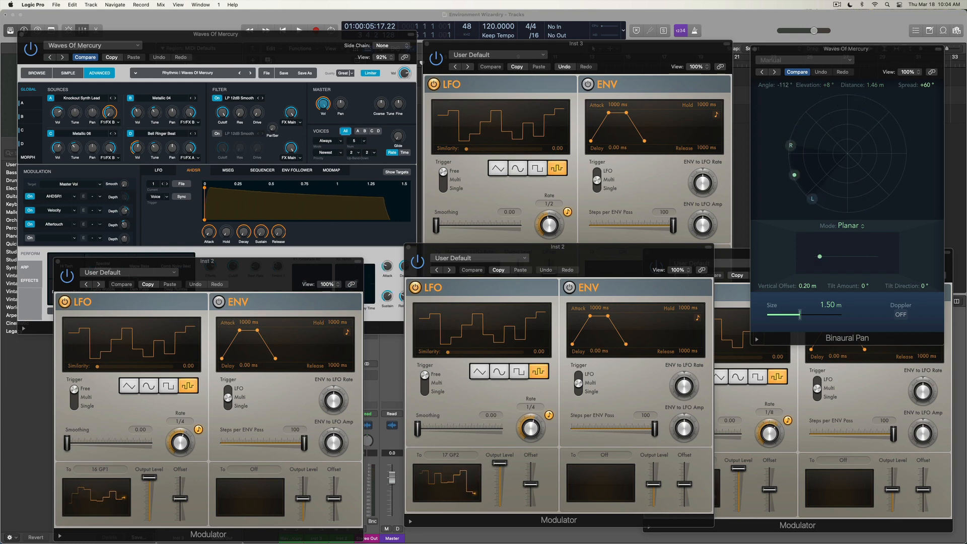
Move the Inst 2 Modulator aside and bring the Waves Of Mercury Alchemy window to the front.
left_click_drag(535, 254, 506, 265)
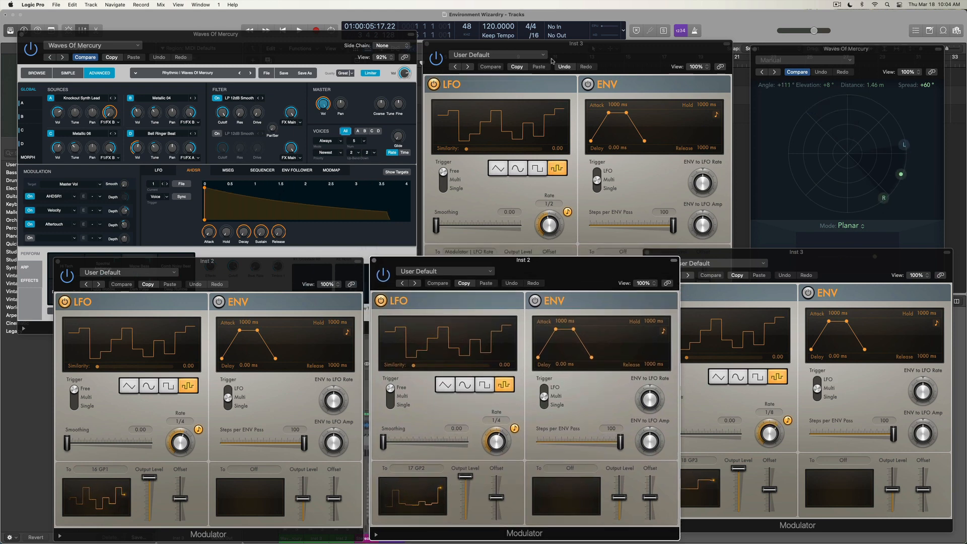
left_click(605, 46)
left_click(850, 253)
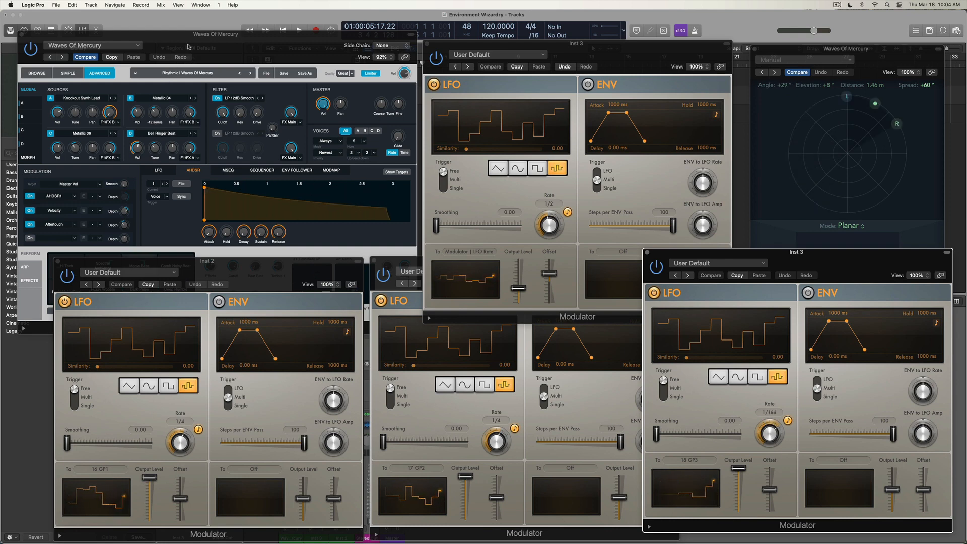
left_click(176, 64)
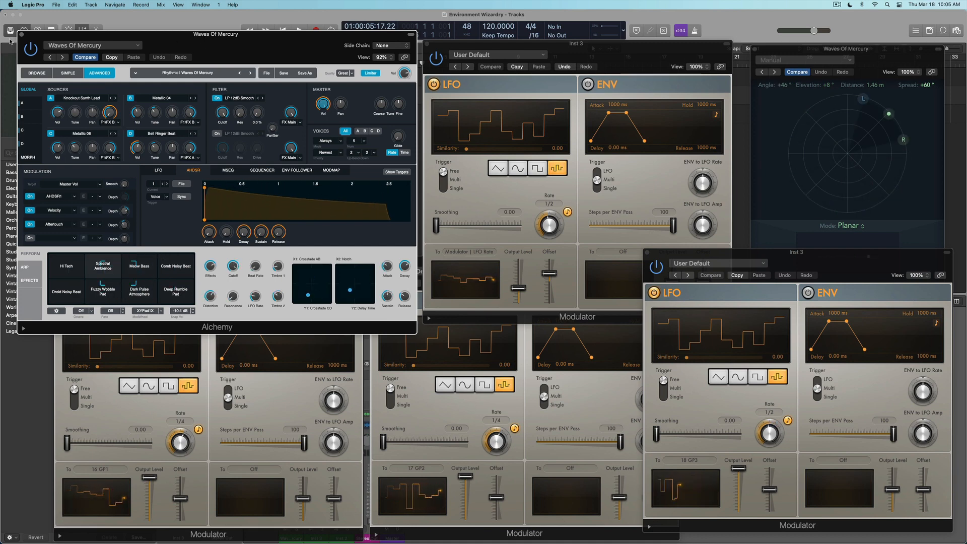
Close the Alchemy window and every Inst 2 and Inst 3 Modulator window.
key("super+w")
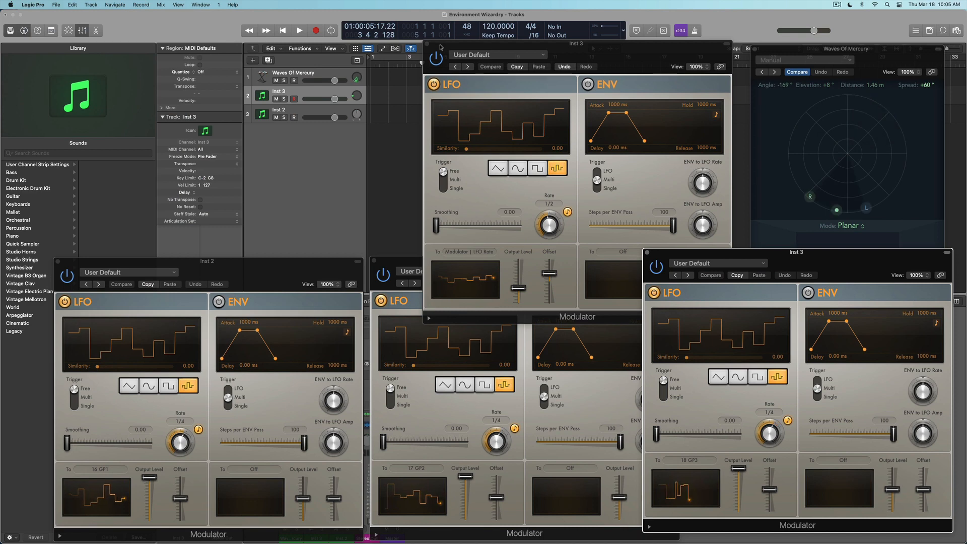
key("super+w")
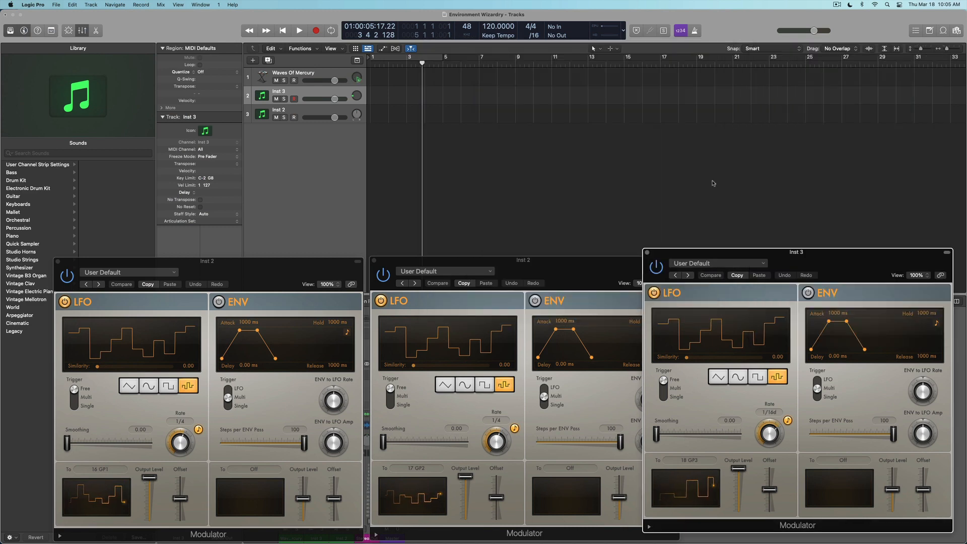
left_click(647, 252)
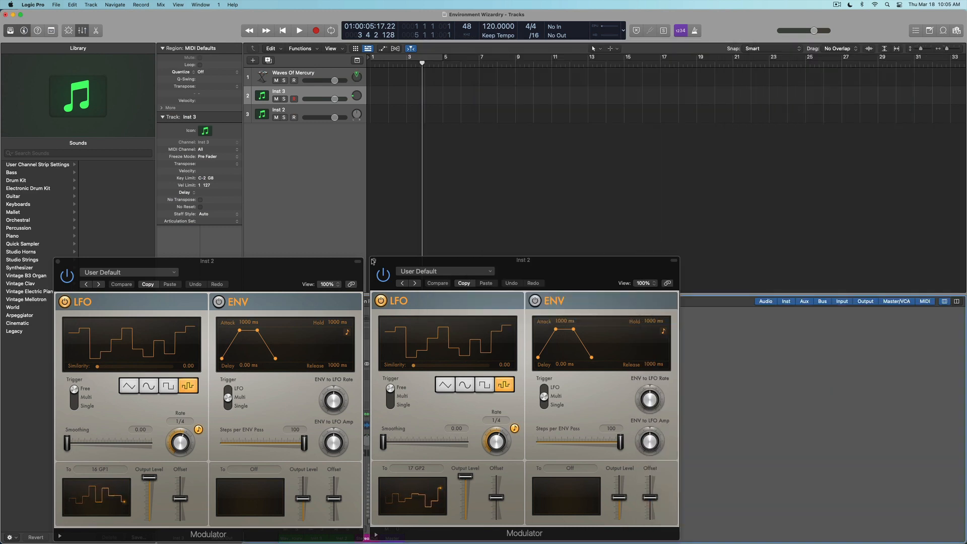
left_click(373, 260)
left_click(58, 261)
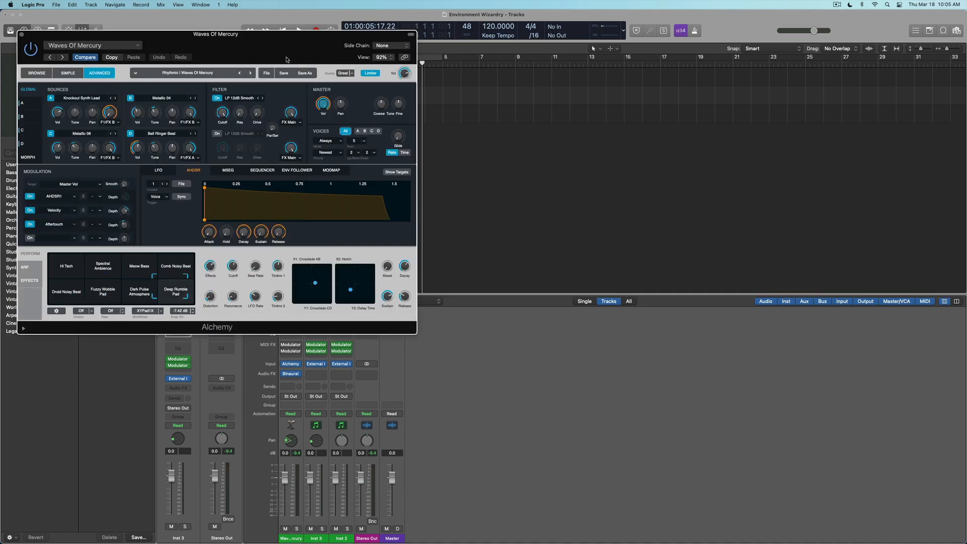
Morph Alchemy's pad from Fuzzy Wobble Pad to Dark Pulse Atmosphere and show the LFO's Transform Pad X destination.
left_click_drag(284, 54, 711, 109)
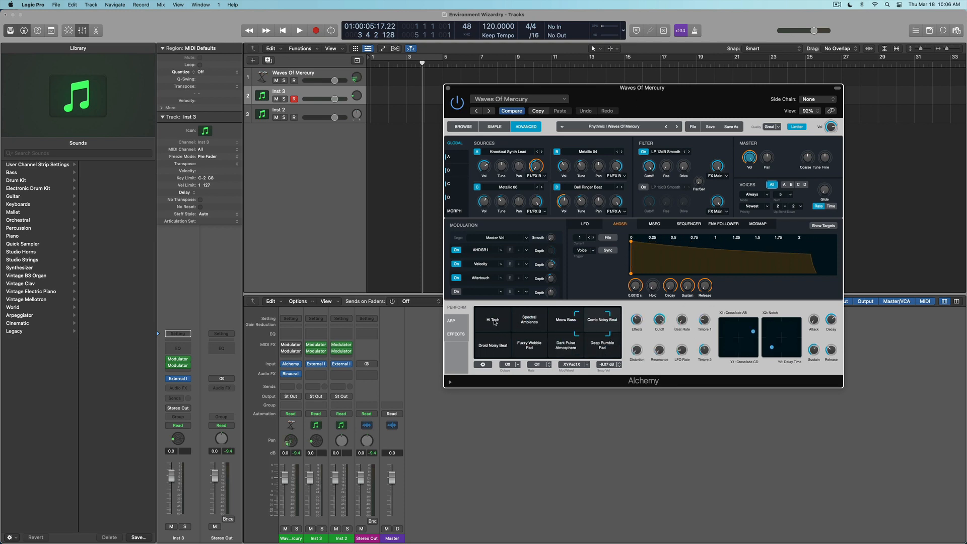
left_click(291, 345)
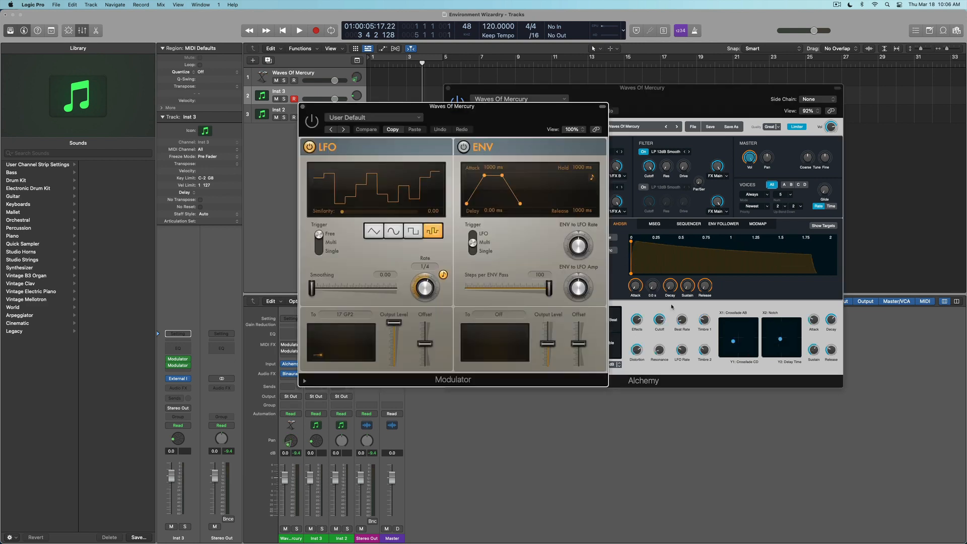
left_click(304, 107)
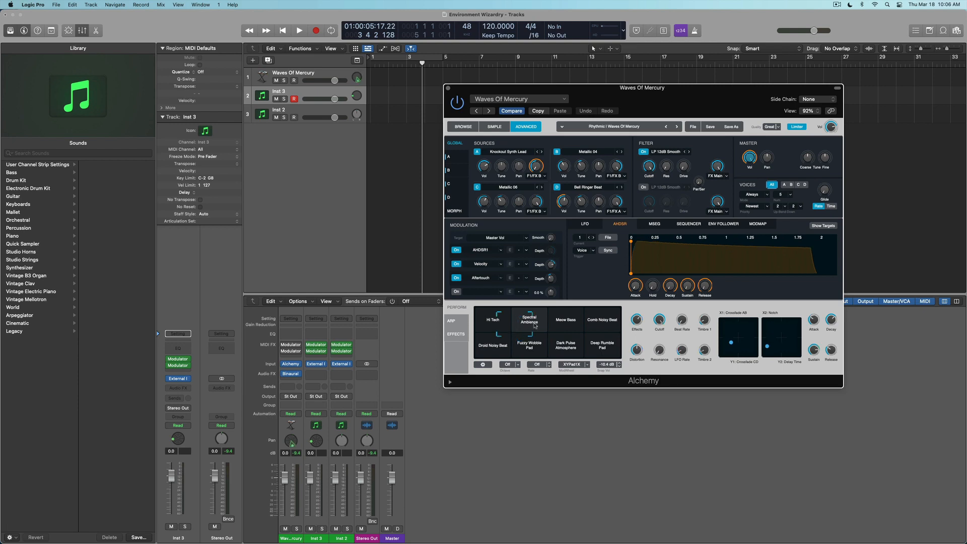
left_click_drag(522, 334, 548, 330)
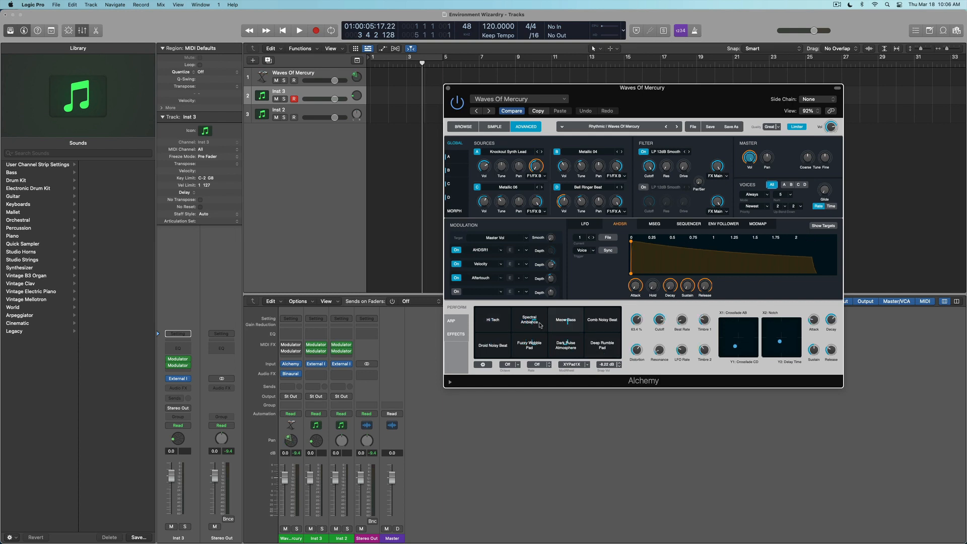
left_click(290, 350)
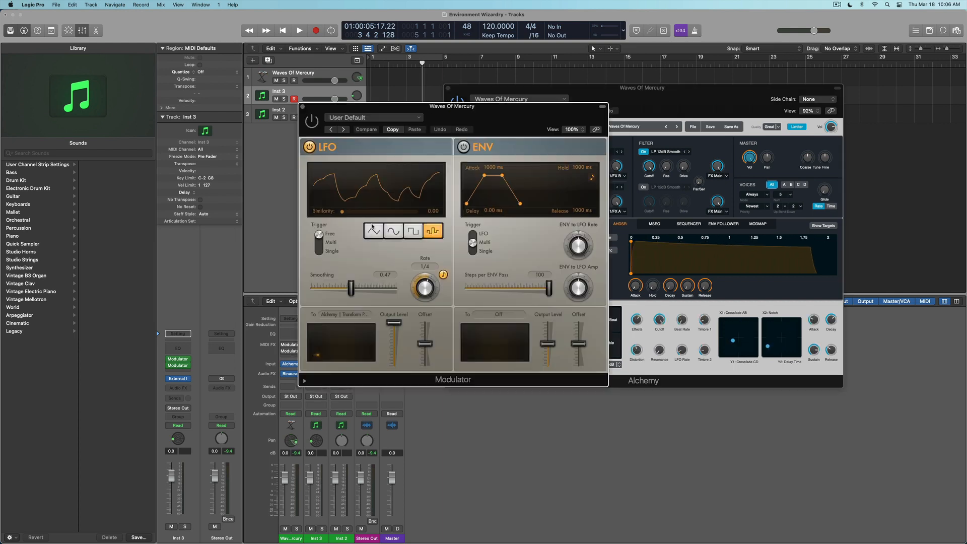
left_click(347, 314)
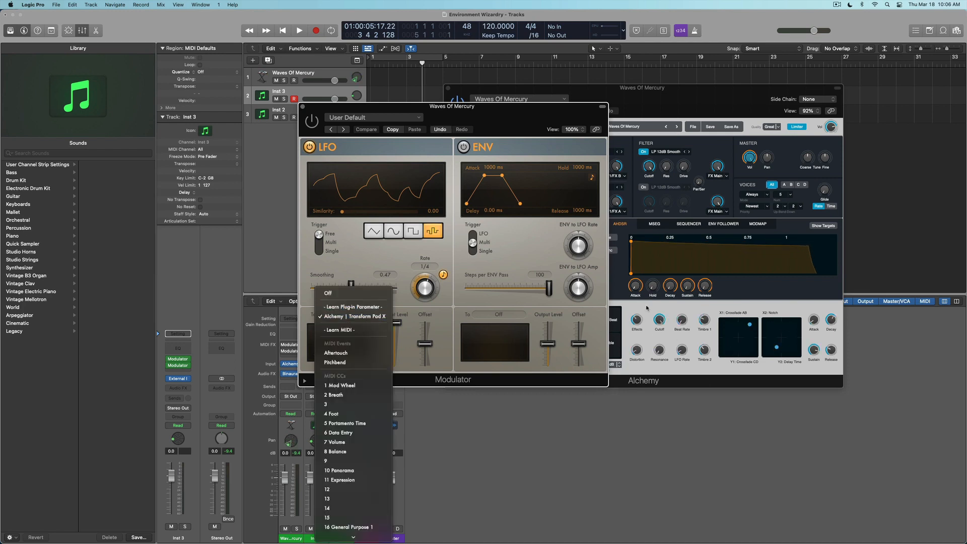
Move the Waves Of Mercury Modulator window up-left, recheck its LFO destination, then close it.
left_click(502, 124)
left_click_drag(502, 124, 304, 88)
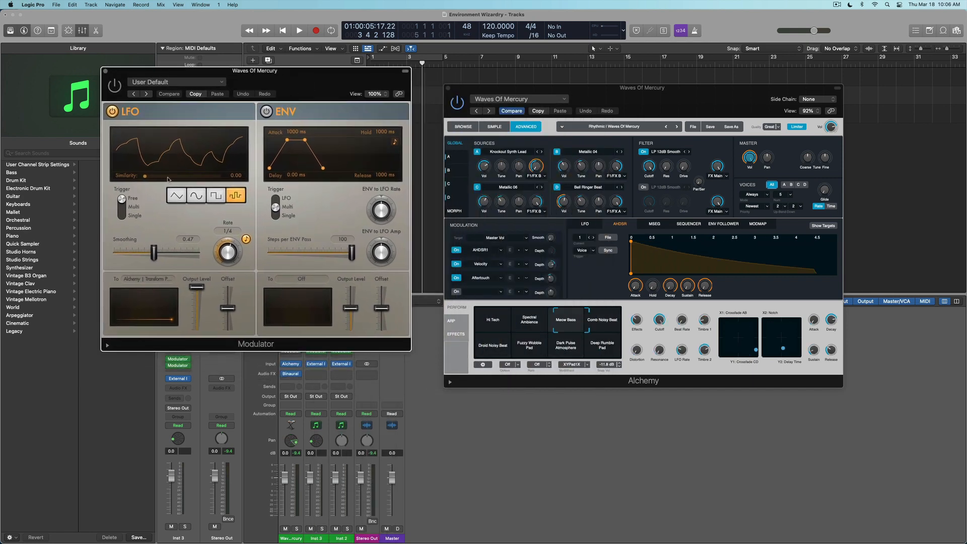
left_click(157, 281)
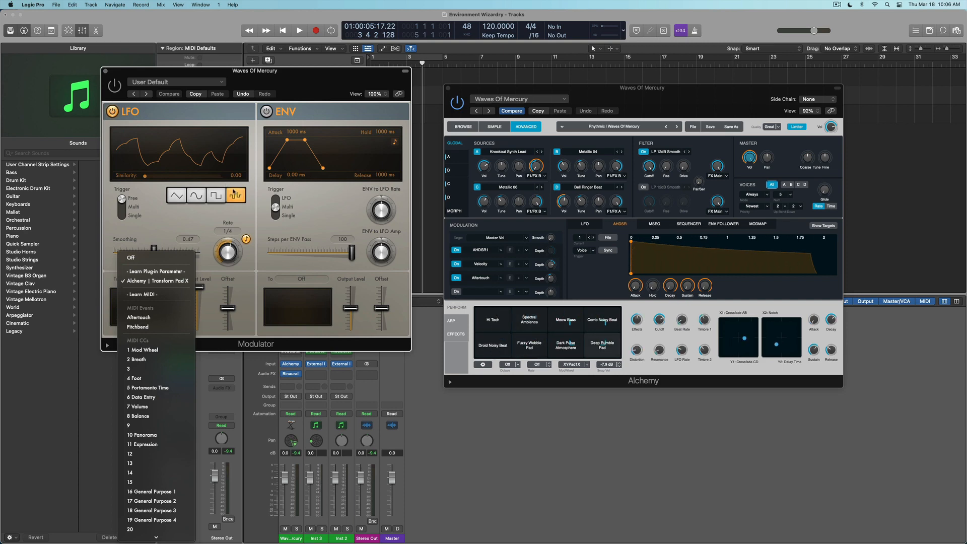
left_click(114, 82)
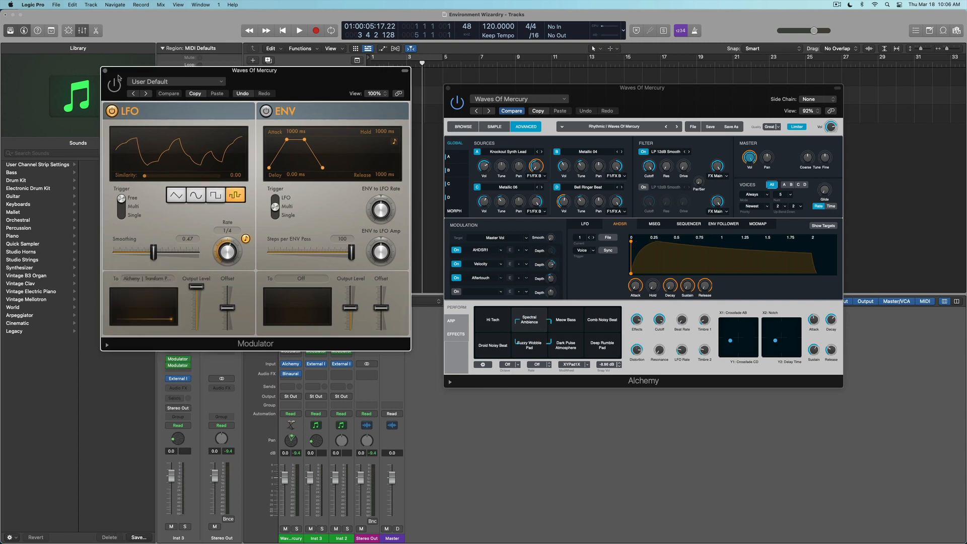
left_click(105, 70)
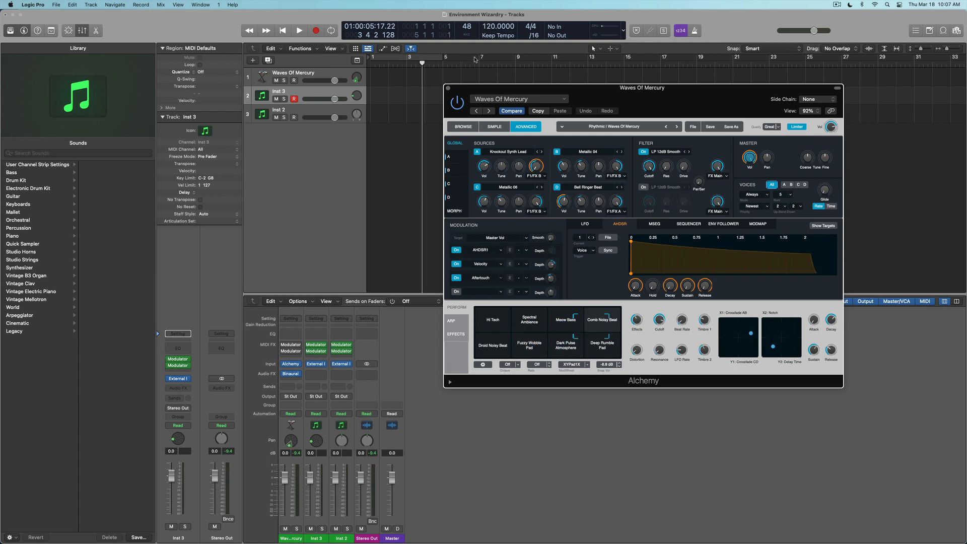
Open the Environment with Cmd-0, close Alchemy, and reposition the Environment window.
key("super+0")
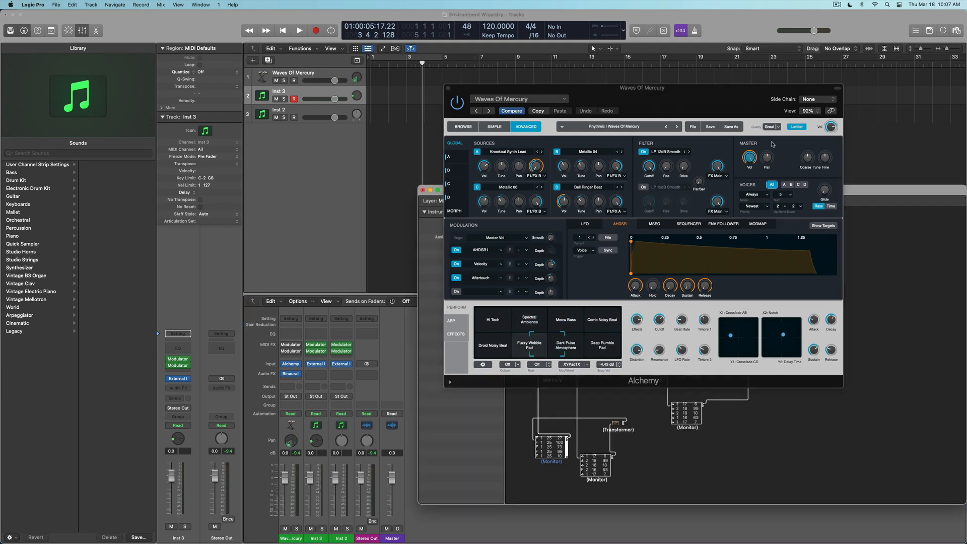
left_click(450, 90)
left_click(448, 88)
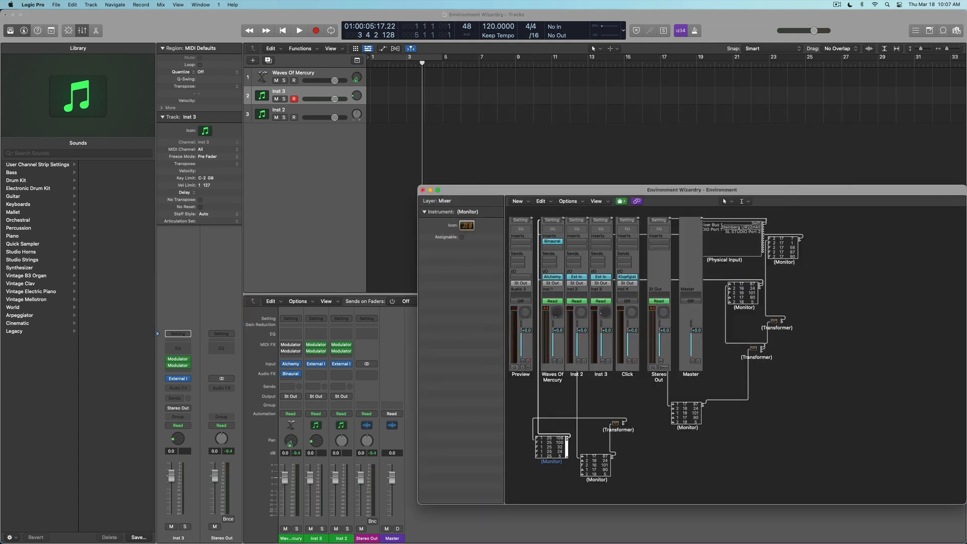
left_click_drag(906, 196, 763, 135)
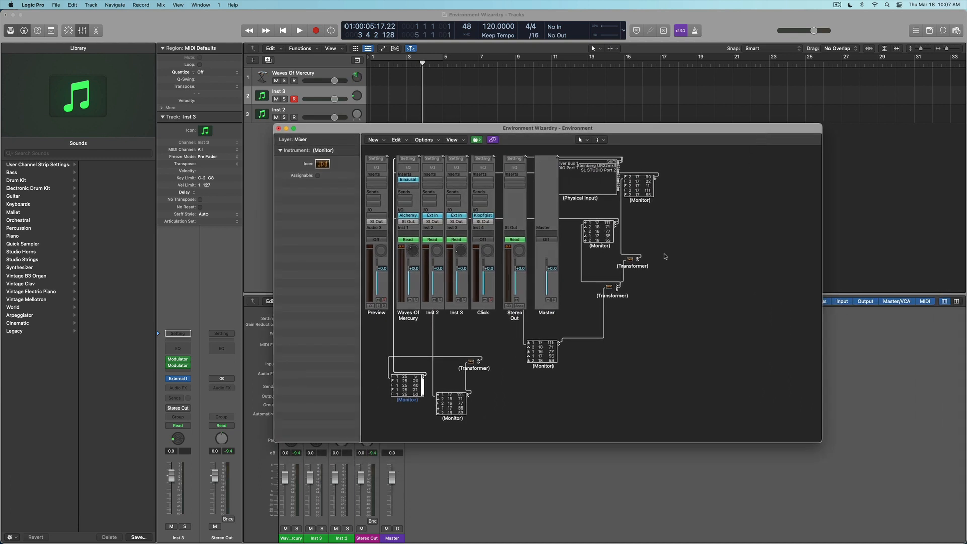
Spread the Monitor and Physical Input objects apart, then select the Inst 2 track.
left_click_drag(594, 232, 694, 305)
left_click_drag(636, 191, 700, 211)
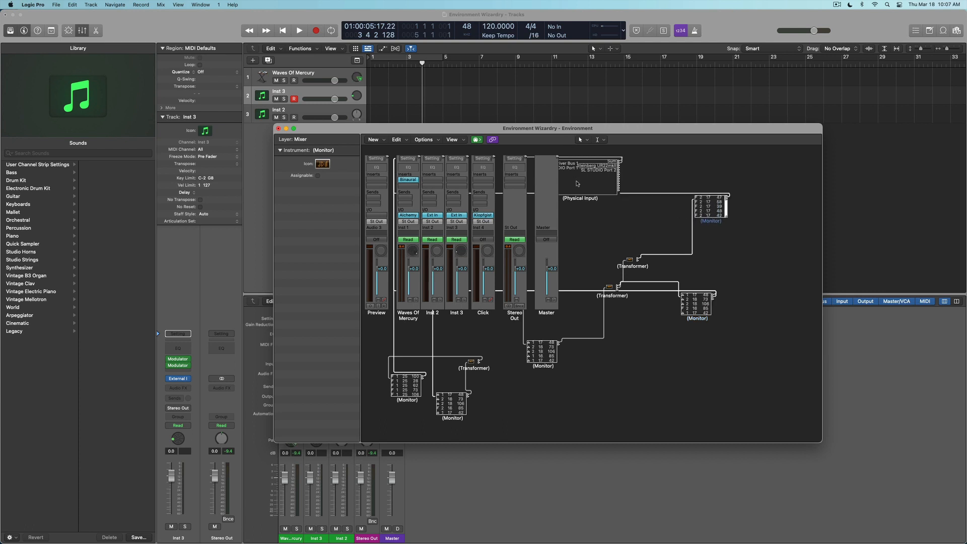
left_click_drag(577, 183, 625, 232)
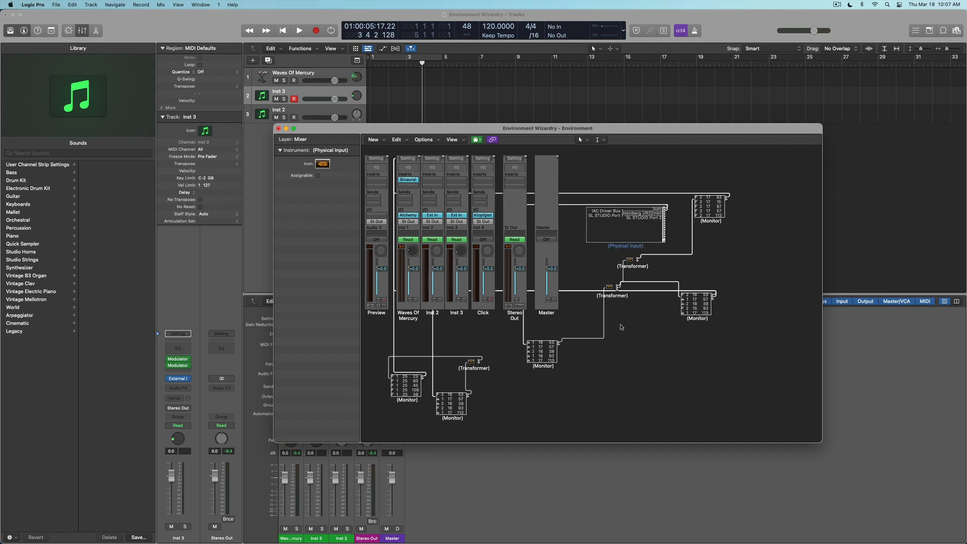
left_click_drag(685, 388, 663, 408)
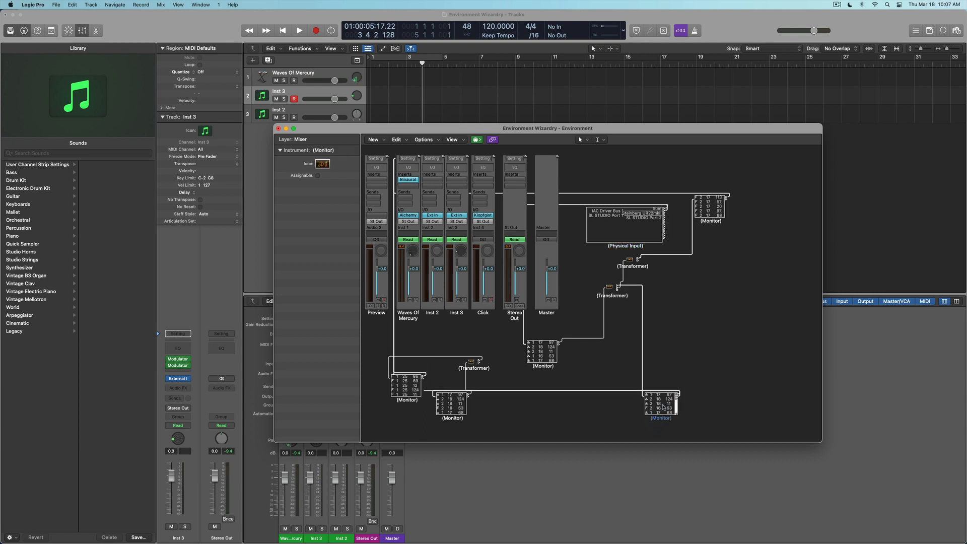
left_click_drag(408, 394, 534, 418)
left_click_drag(458, 405, 459, 426)
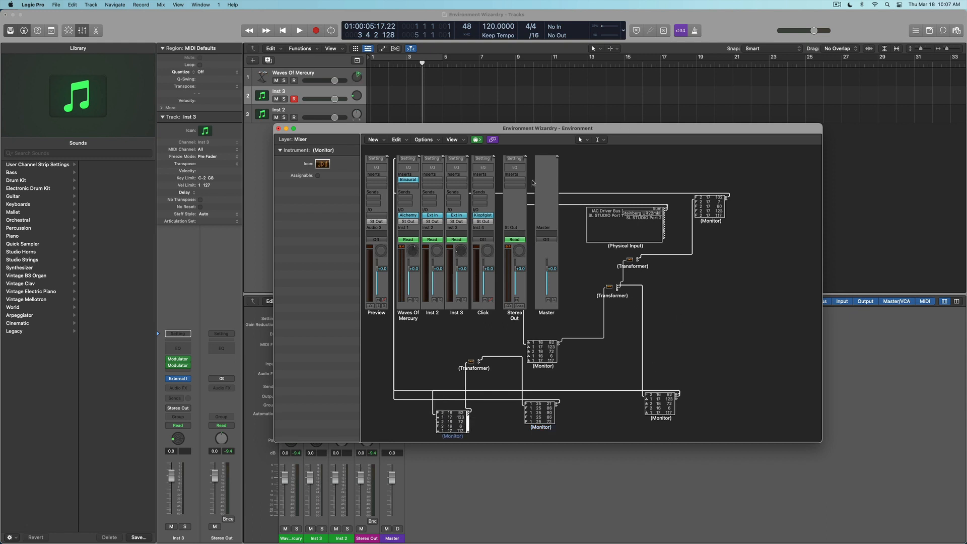
left_click(683, 283)
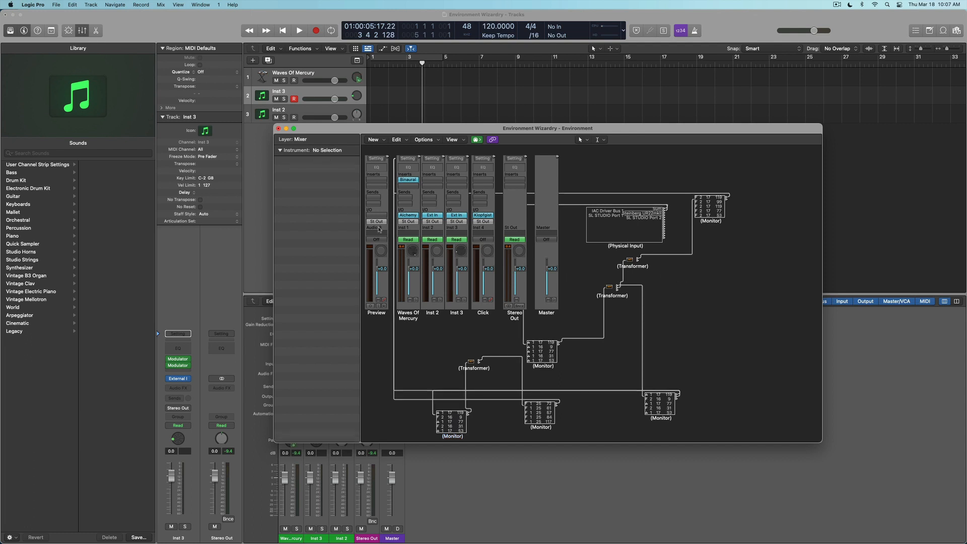
left_click_drag(345, 132, 450, 136)
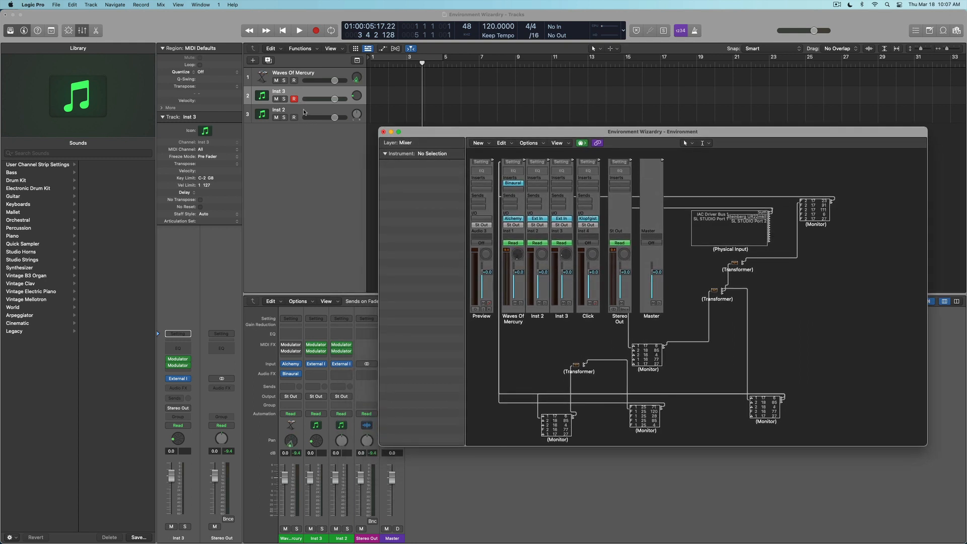
left_click(305, 112)
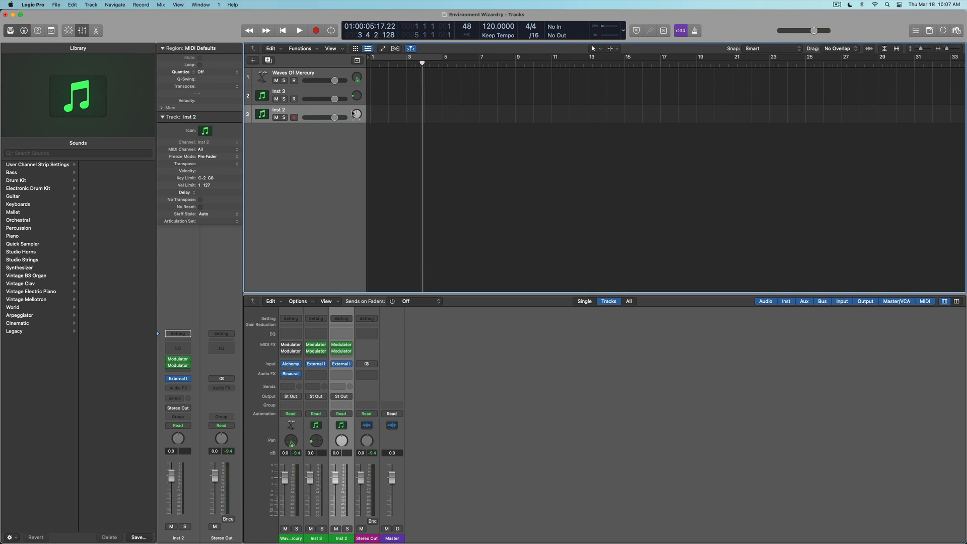
Confirm Inst 2's External Instrument sends to IAC Driver Bus 1, channel 1, then reopen the Environment.
key("super+8")
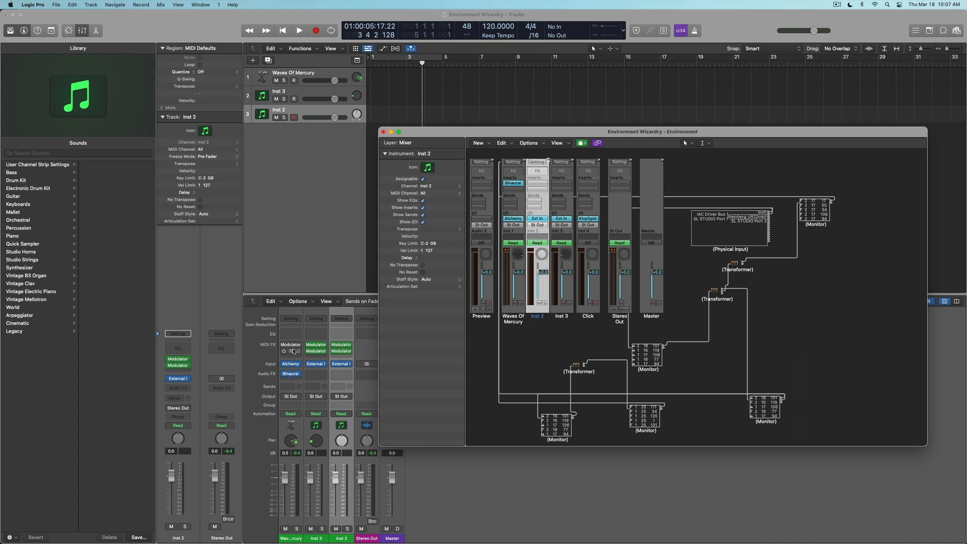
left_click(342, 365)
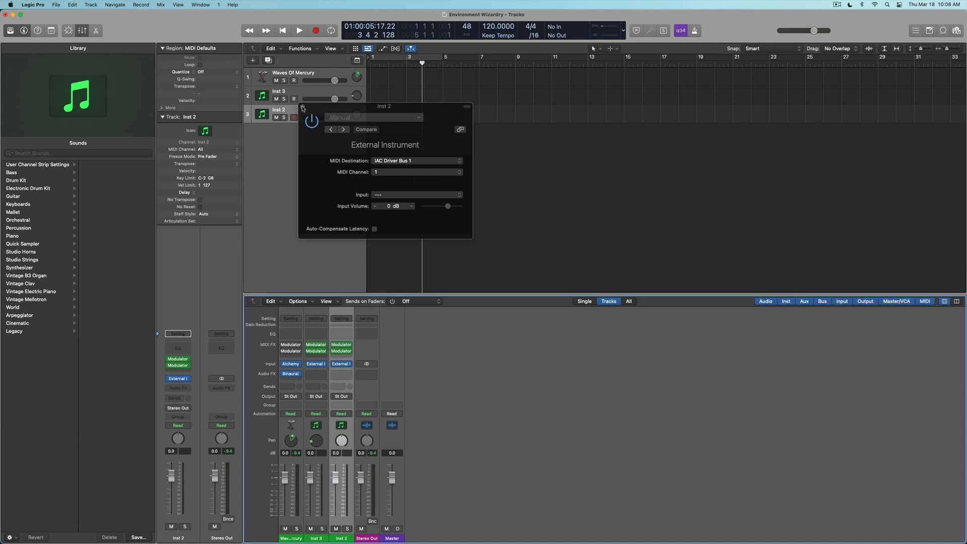
left_click(302, 108)
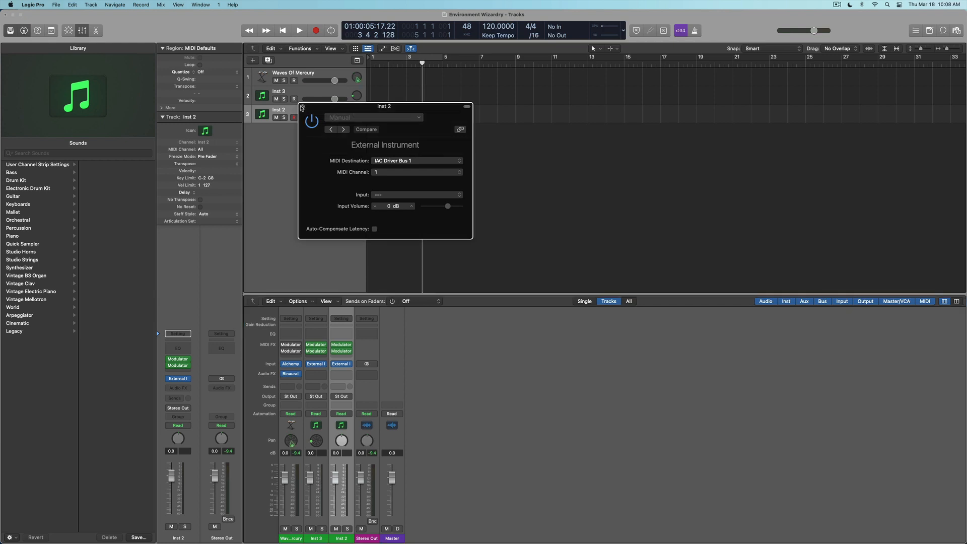
key("super+0")
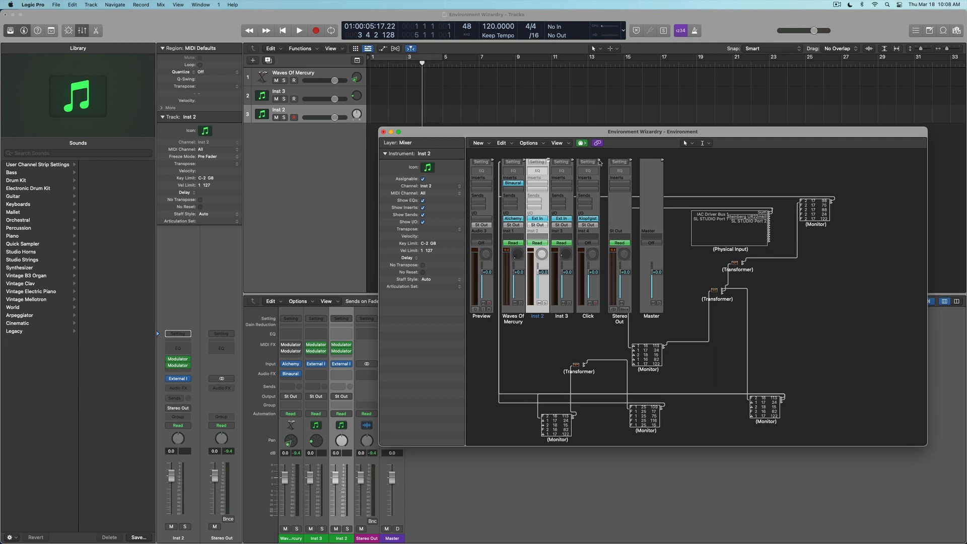
Select the Click channel strip and nudge the Physical Input object slightly down-left.
mouse_move(599, 161)
left_mouse_down()
mouse_move(662, 310)
mouse_move(837, 250)
mouse_move(620, 174)
mouse_move(742, 173)
mouse_move(572, 156)
mouse_move(526, 169)
mouse_move(601, 164)
mouse_move(604, 195)
mouse_move(603, 183)
mouse_move(593, 182)
mouse_move(594, 193)
mouse_move(600, 166)
mouse_move(610, 164)
mouse_move(609, 181)
mouse_move(608, 153)
left_mouse_up()
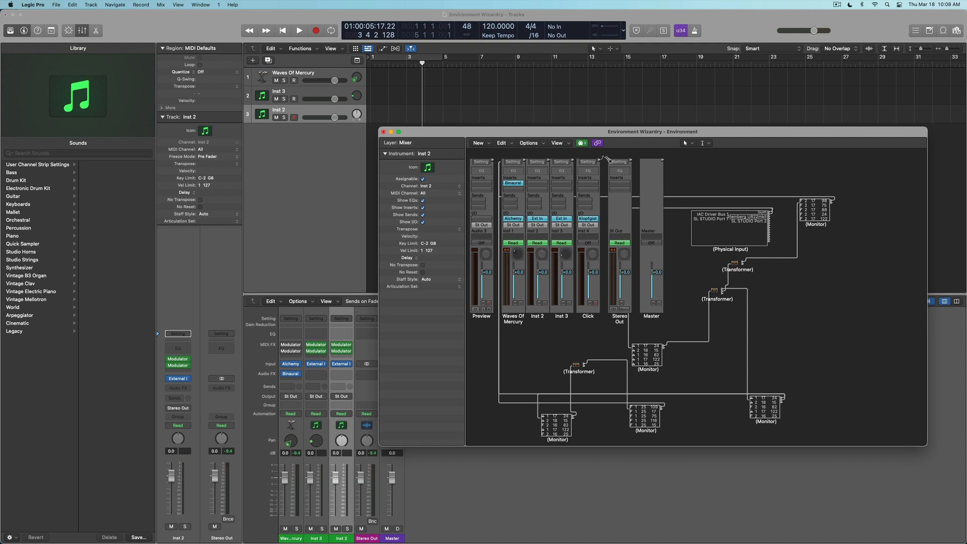
left_click(599, 159)
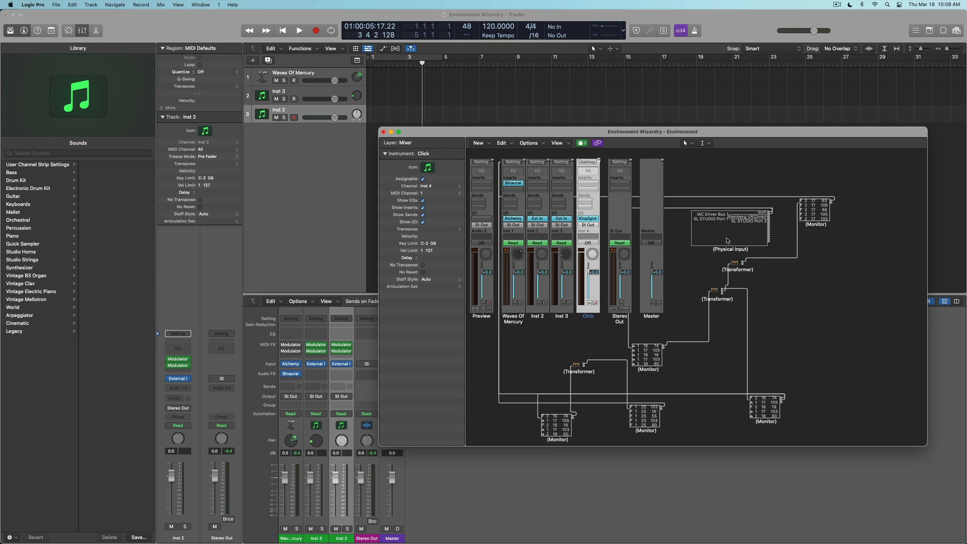
left_click_drag(728, 239, 725, 241)
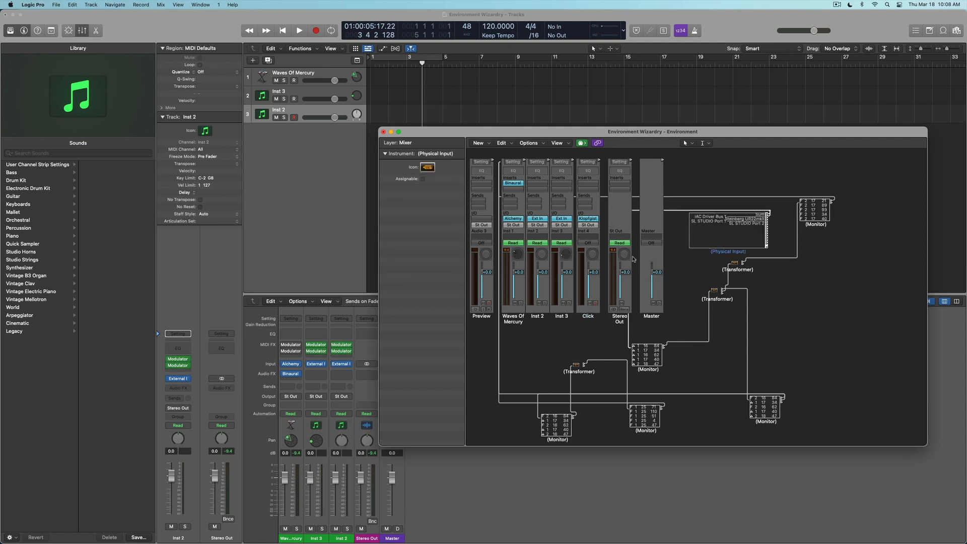
left_click(489, 143)
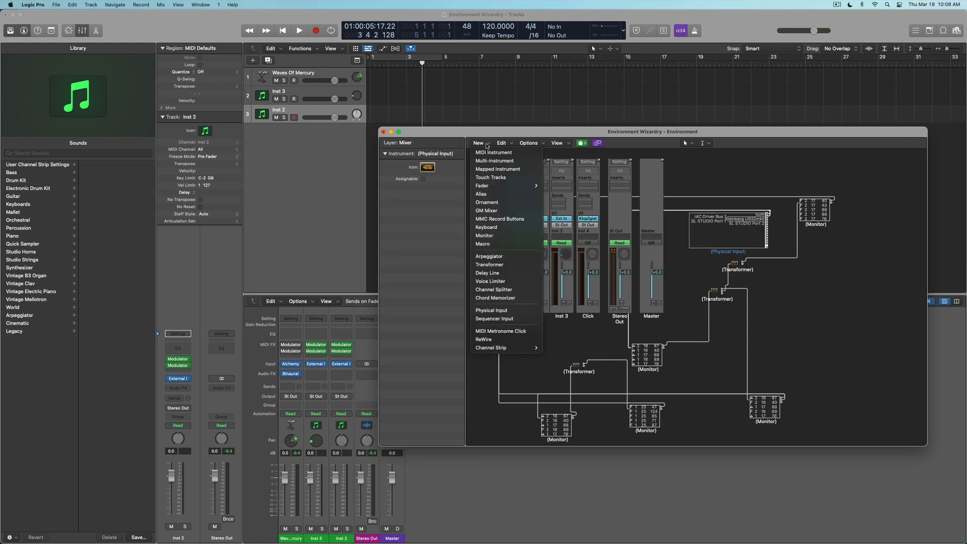
mouse_move(486, 186)
left_click(503, 311)
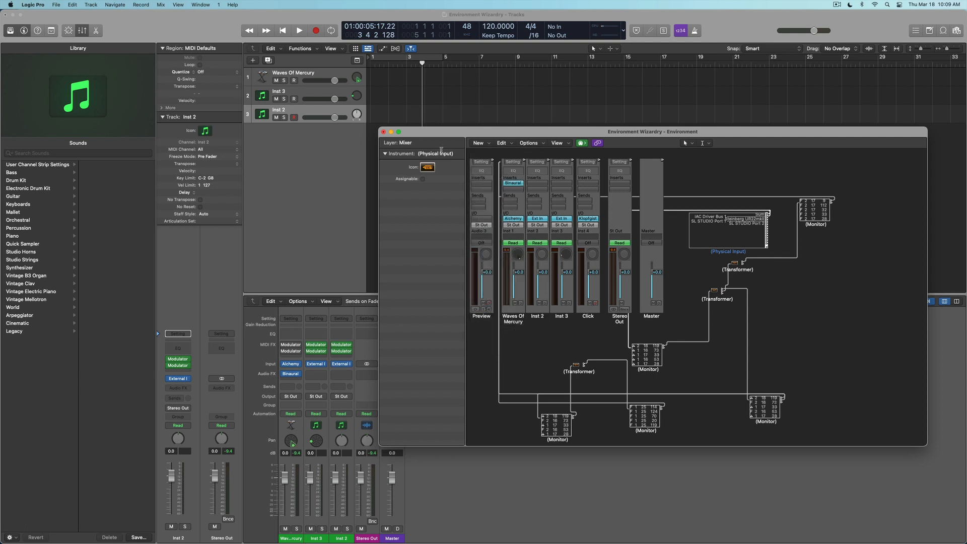
left_click(403, 142)
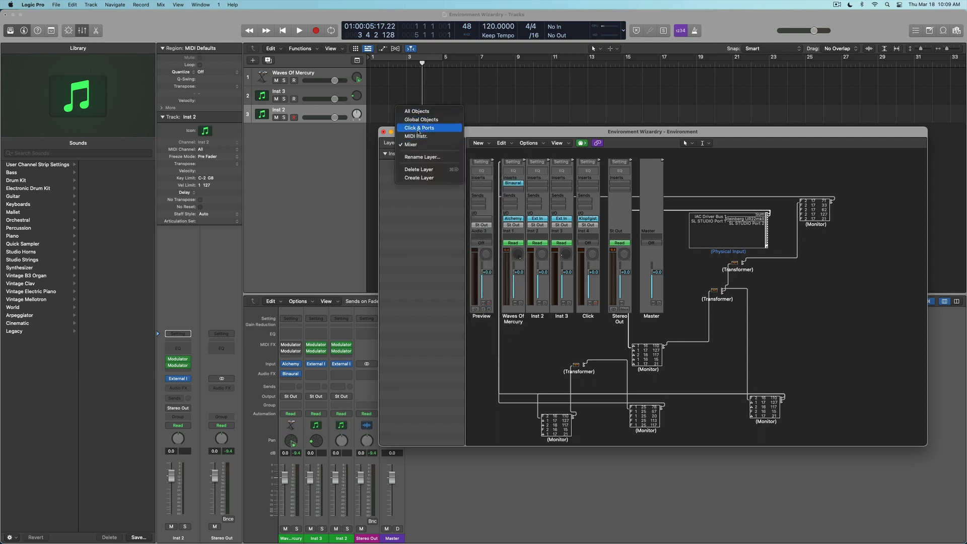
left_click(419, 128)
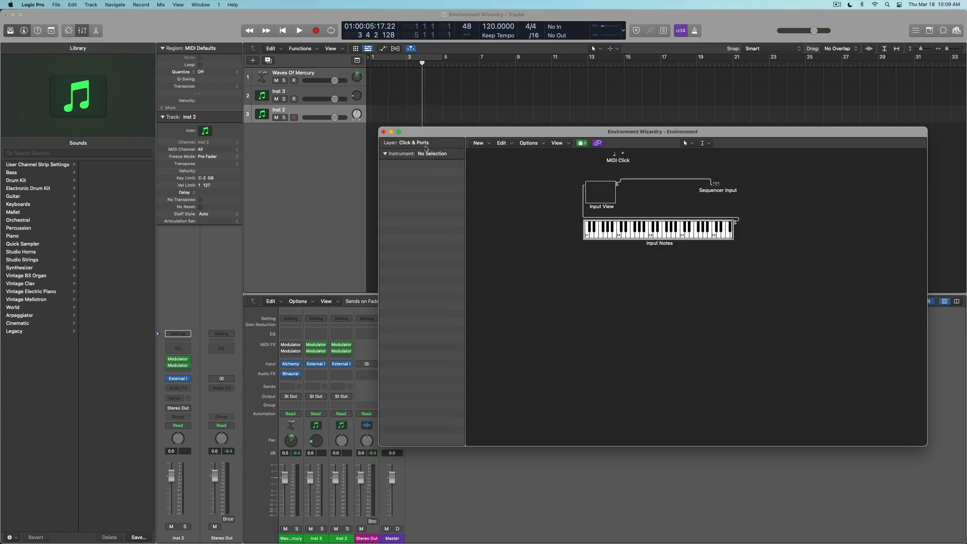
left_click(417, 143)
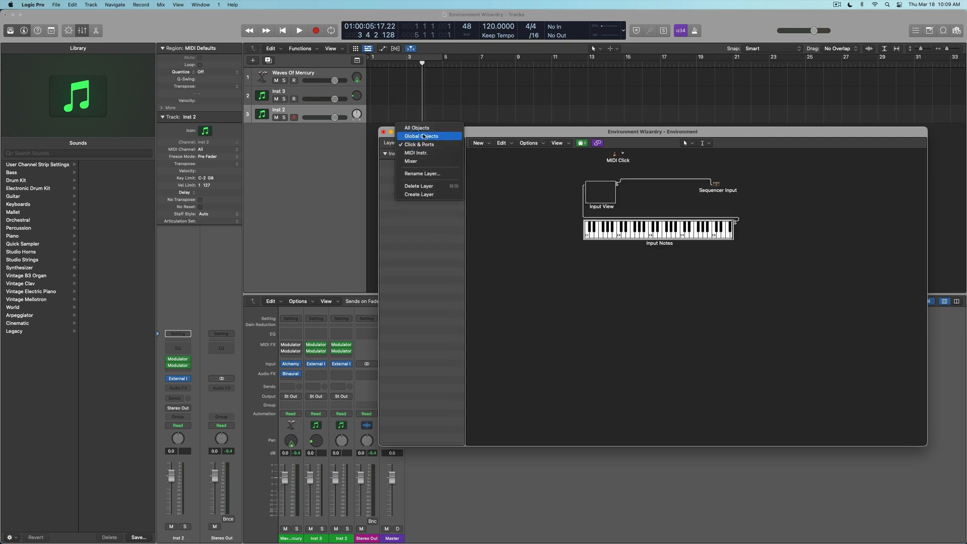
left_click(417, 160)
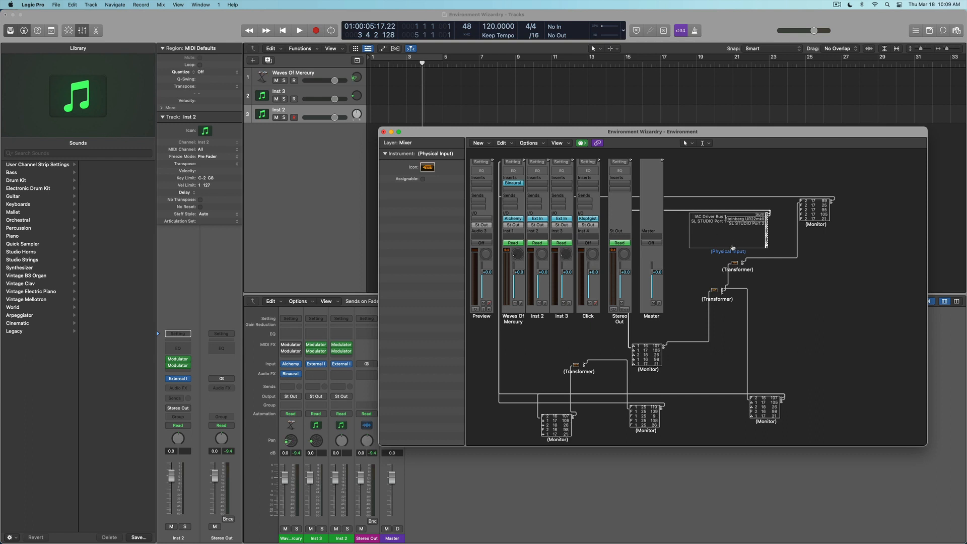
Raise the Physical Input object slightly and select the Monitor fed by the Transformer.
left_click_drag(738, 244, 731, 252)
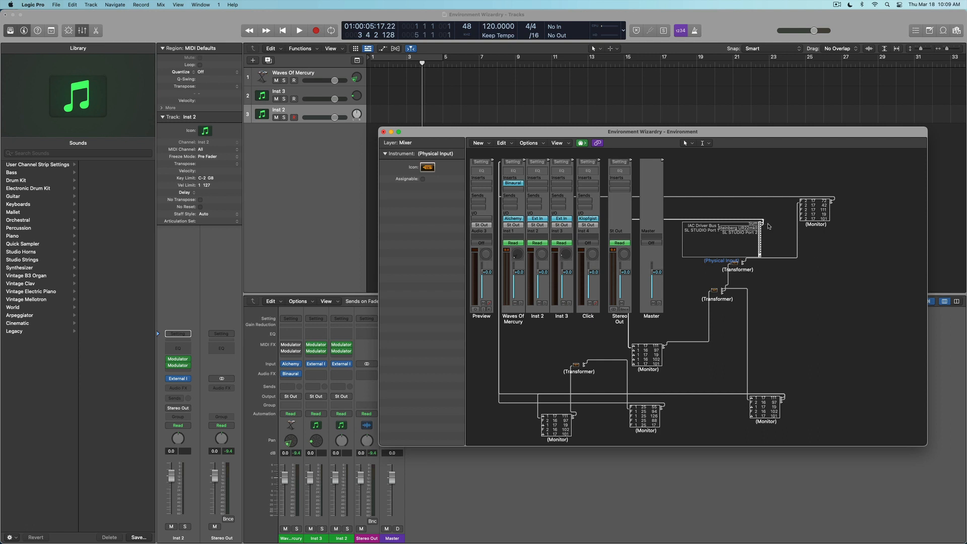
left_click(763, 224)
left_click(764, 224)
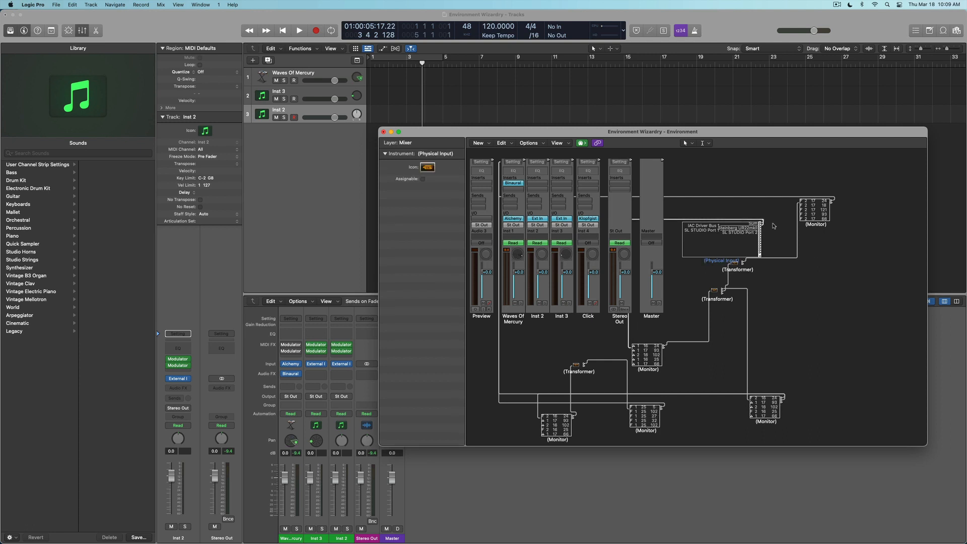
left_click_drag(727, 241, 729, 224)
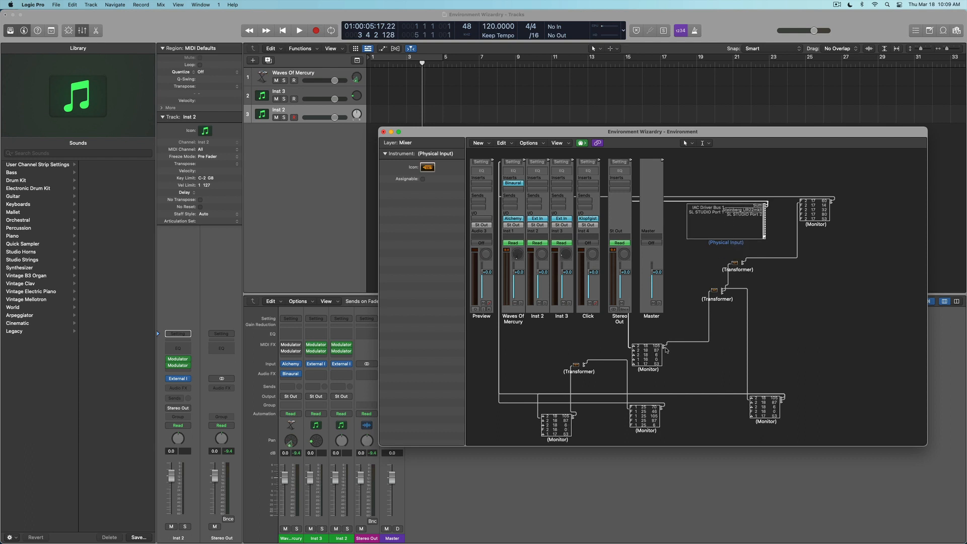
left_click(645, 356)
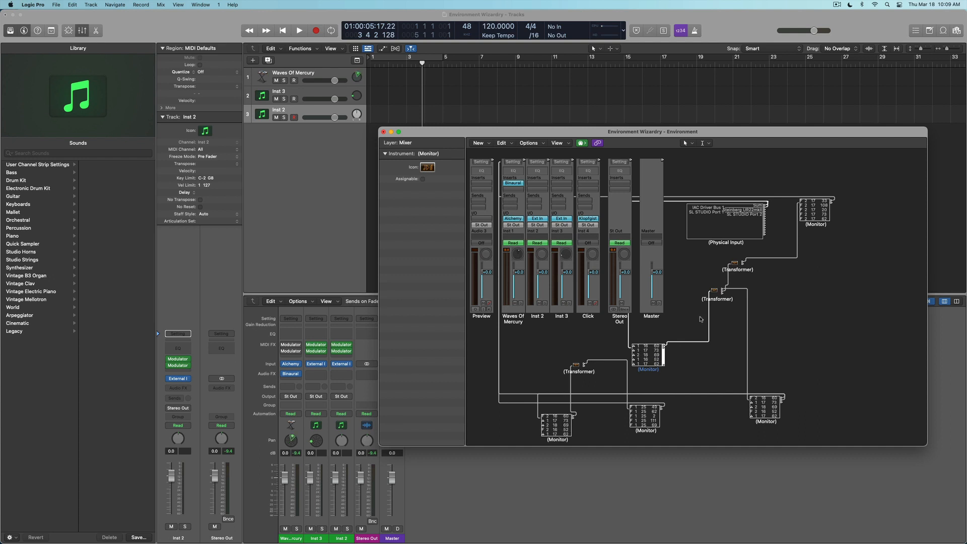
Inspect the Transformer mapping channel-1 Control 16 to Fader, leaving Mode and conditions unchanged.
double_click(714, 292)
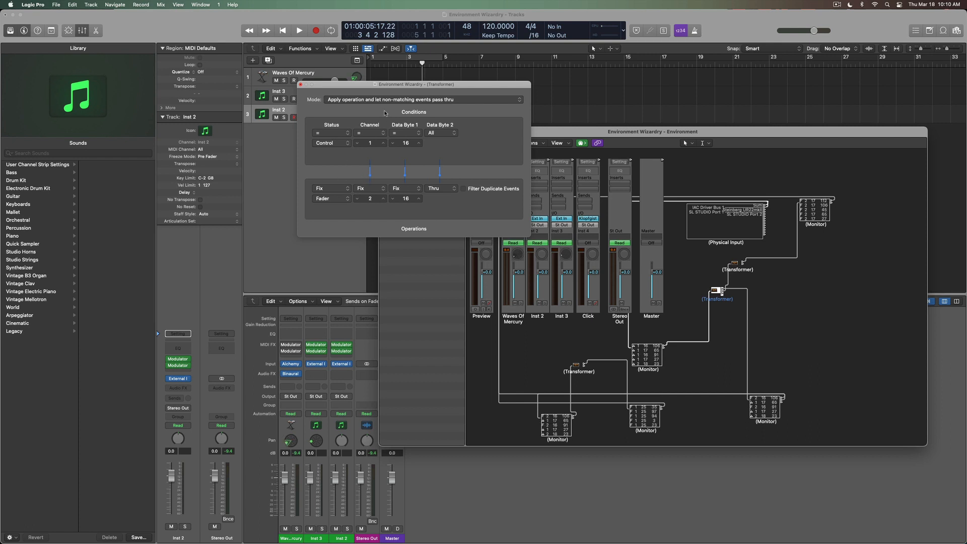
left_click(347, 100)
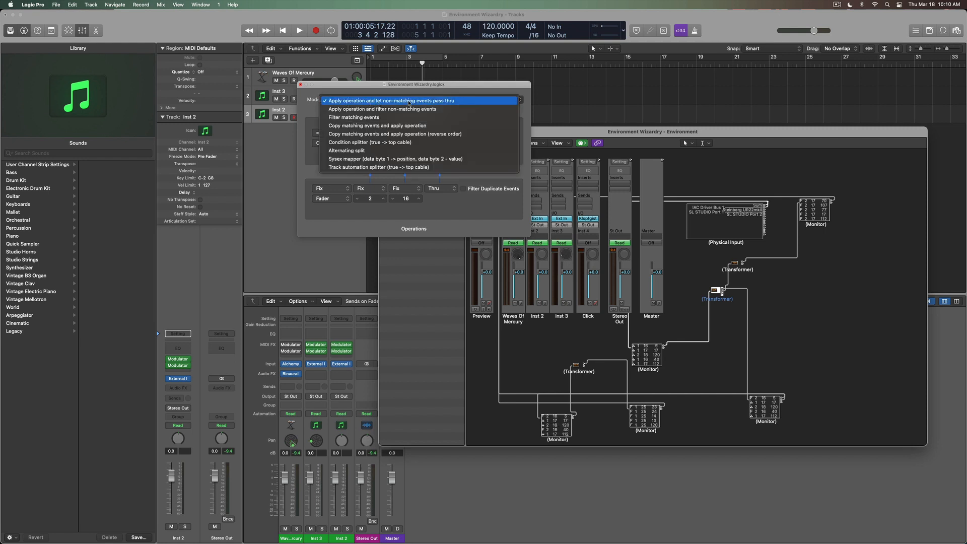
left_click(458, 90)
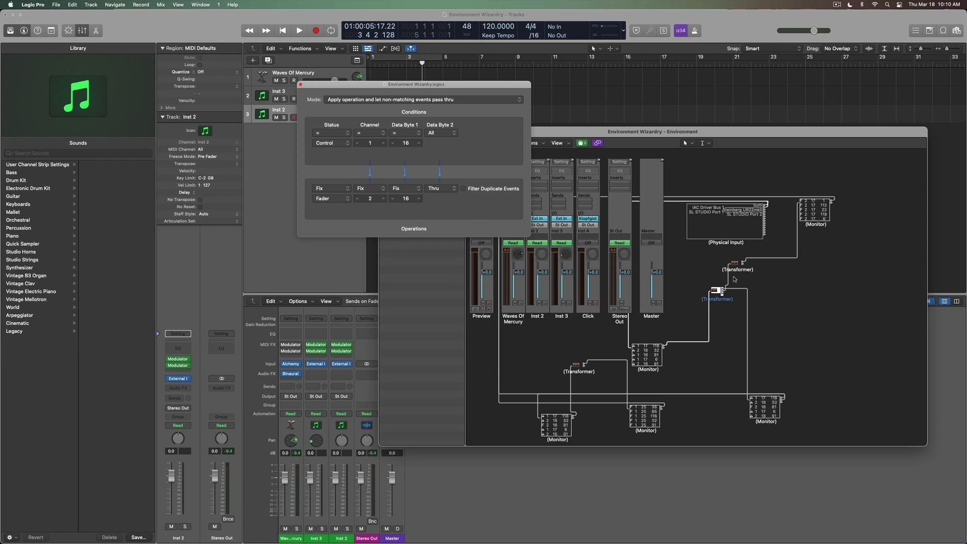
left_click(329, 133)
left_click(332, 148)
left_click(332, 143)
left_click(334, 144)
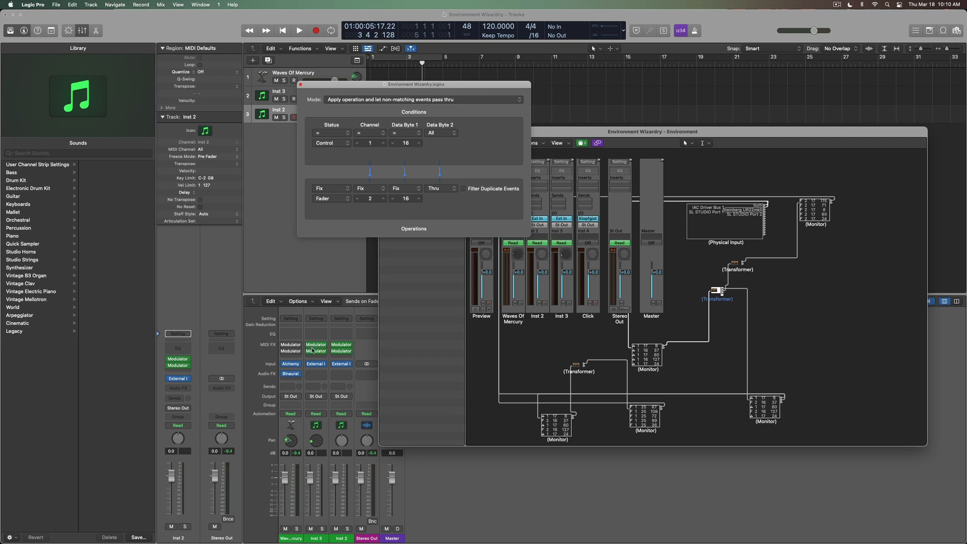
left_click(342, 346)
Move Inst 2's Modulator window, confirm its LFO targets CC 16 General Purpose 1, and close it.
left_click_drag(278, 272, 241, 192)
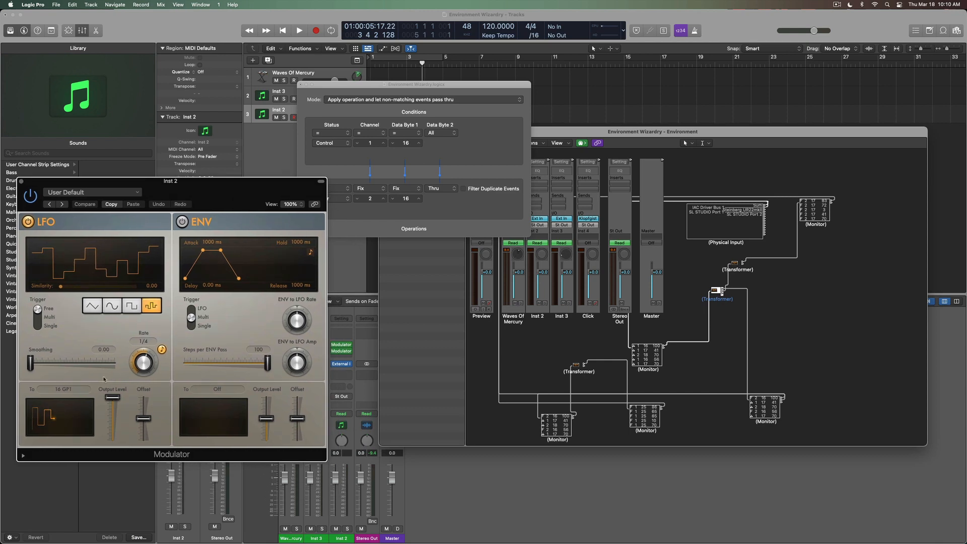
left_click(77, 388)
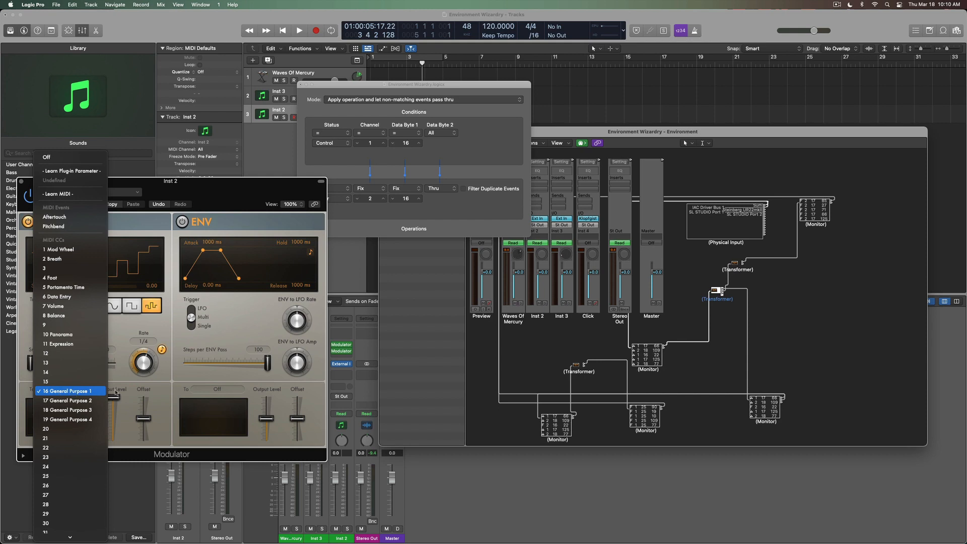
left_click(179, 383)
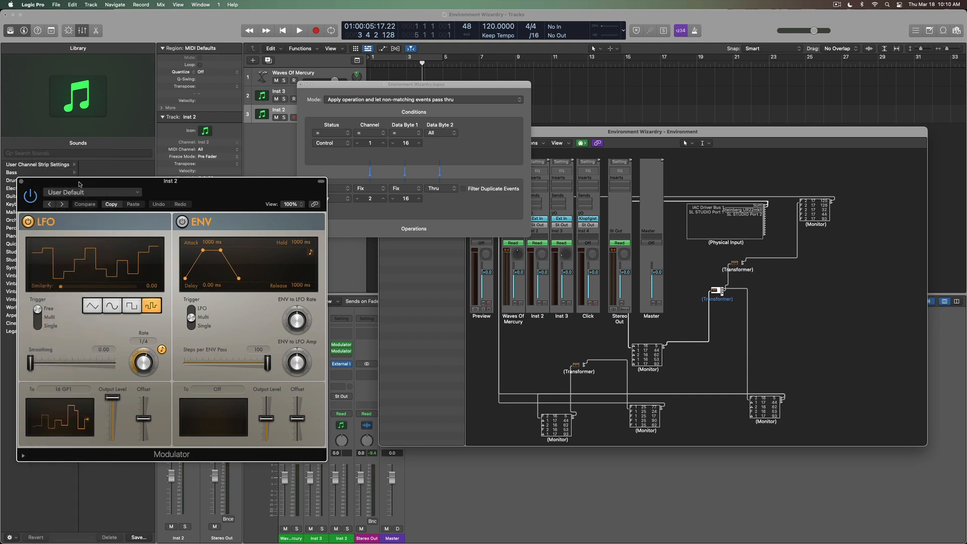
left_click(22, 181)
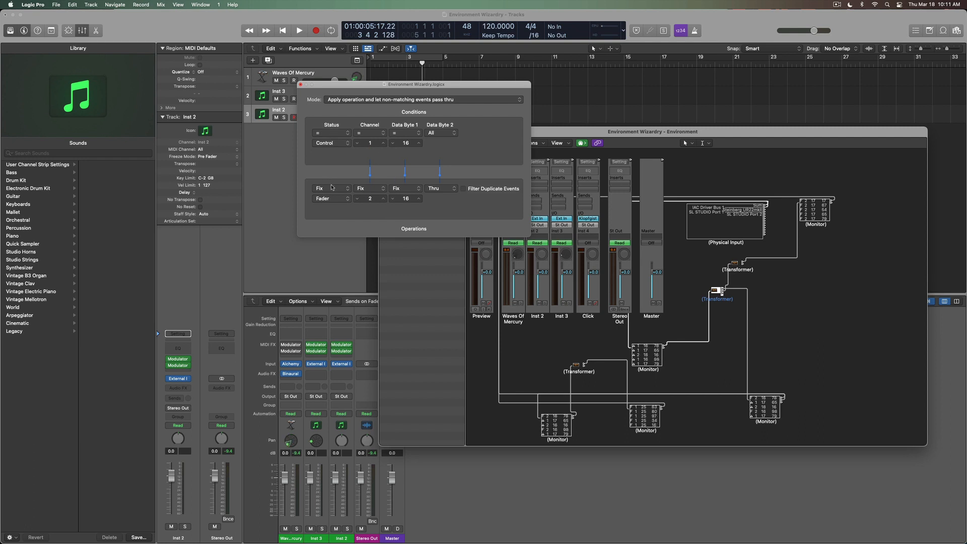
Confirm the Transformer's output status stays Fader, then shift the Environment window down and right.
left_click(331, 188)
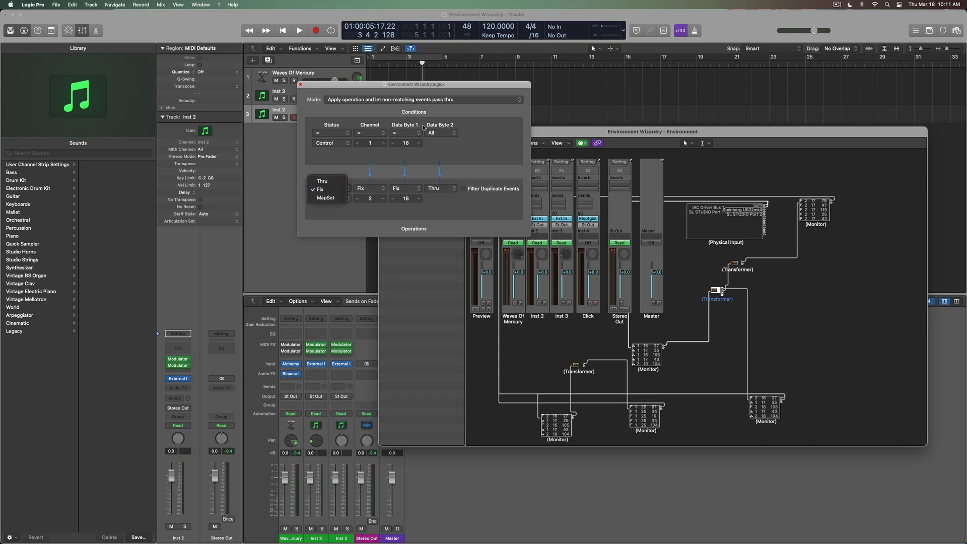
left_click(325, 156)
left_click(330, 198)
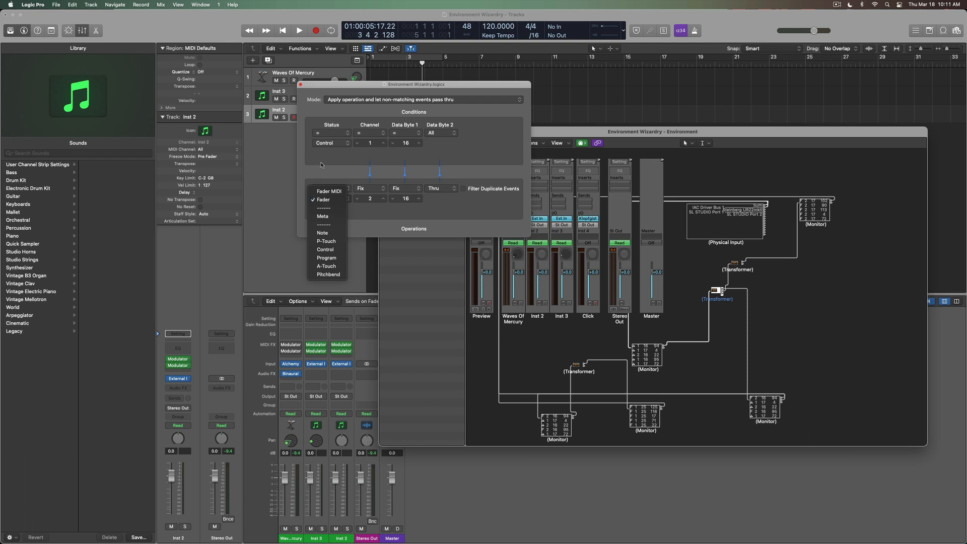
left_click(317, 200)
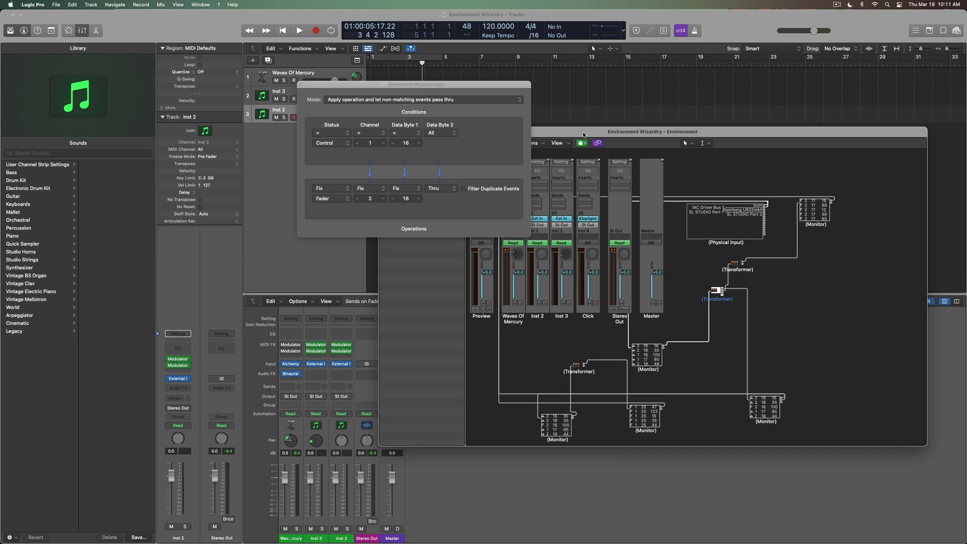
left_click_drag(594, 132, 591, 154)
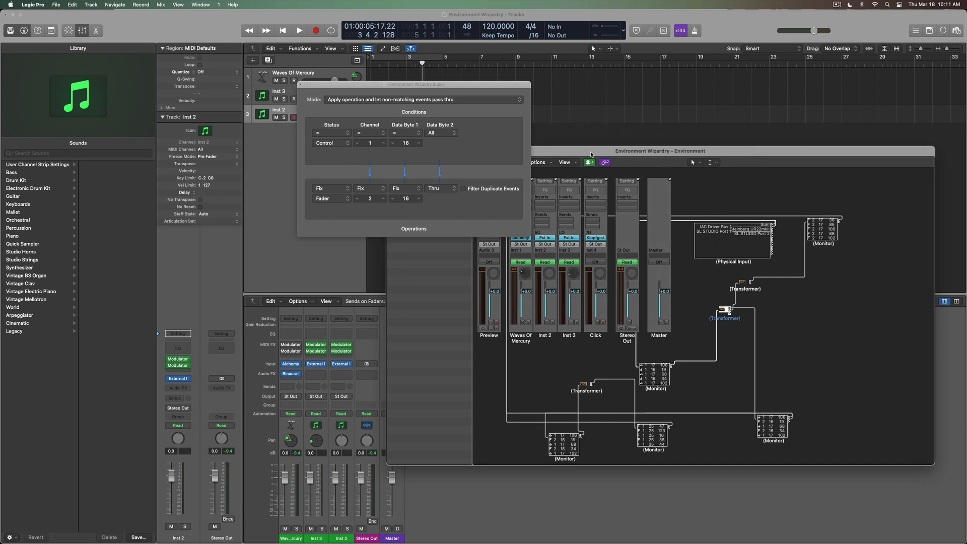
Close the Transformer and Environment windows and create a new empty software instrument track, Inst 4.
left_click(300, 84)
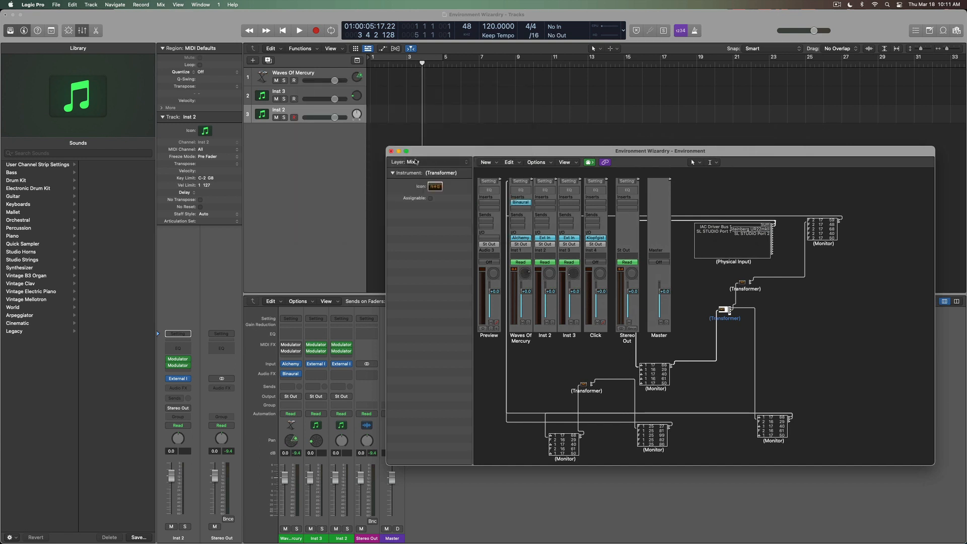
left_click(391, 151)
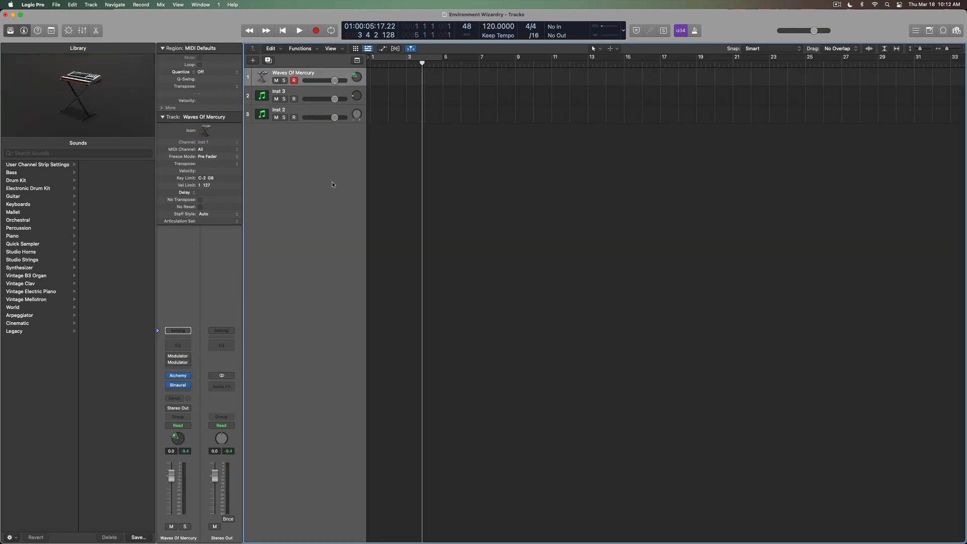
double_click(287, 177)
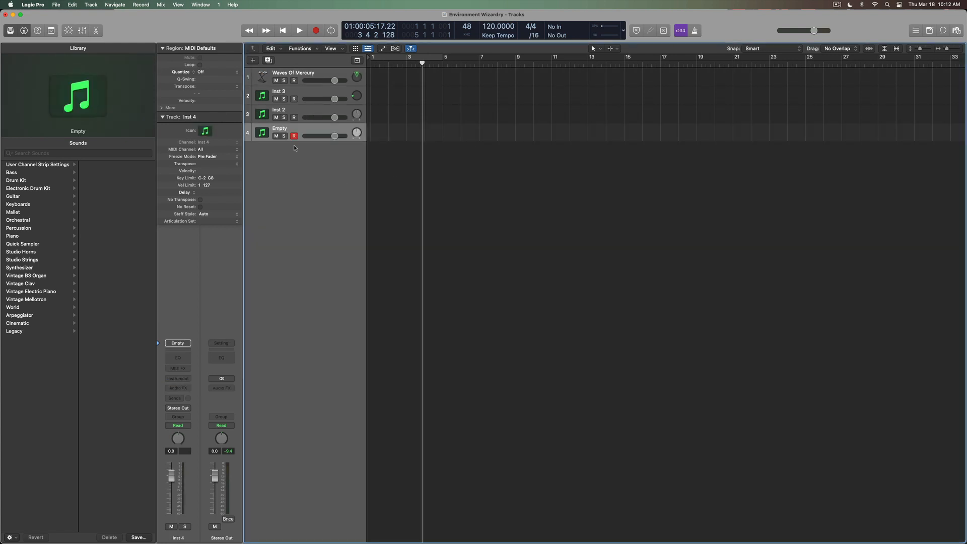
Load Alchemy in Stereo into Inst 4's instrument slot.
left_click(179, 378)
mouse_move(186, 402)
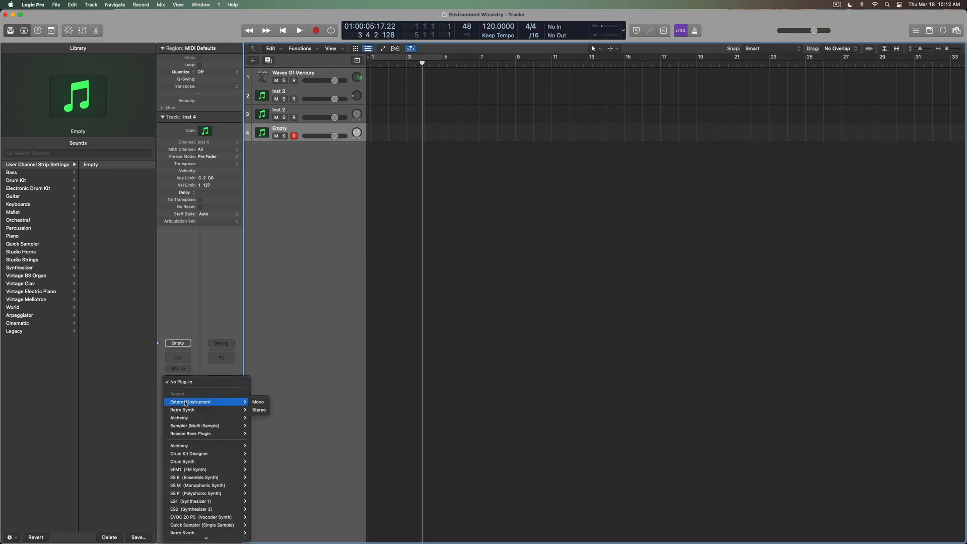
mouse_move(221, 418)
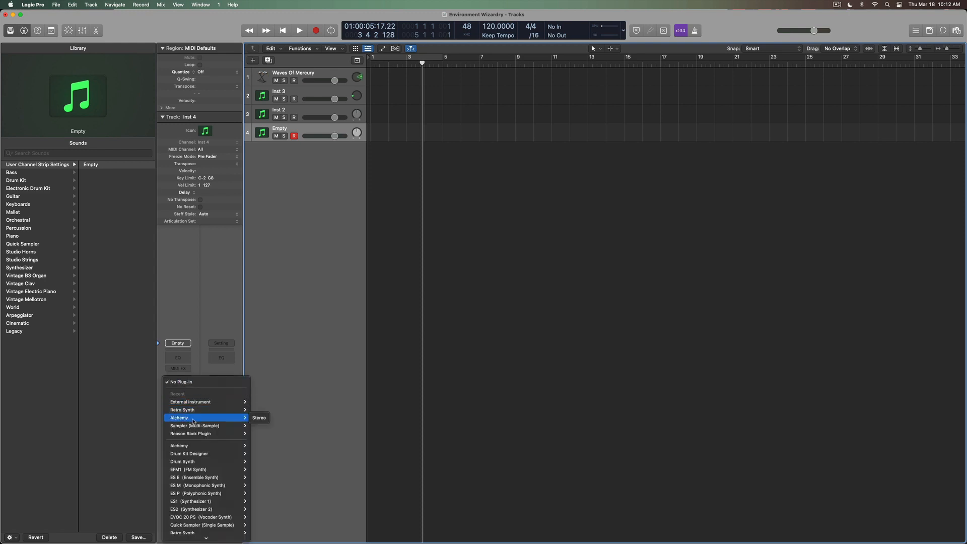
left_click(262, 420)
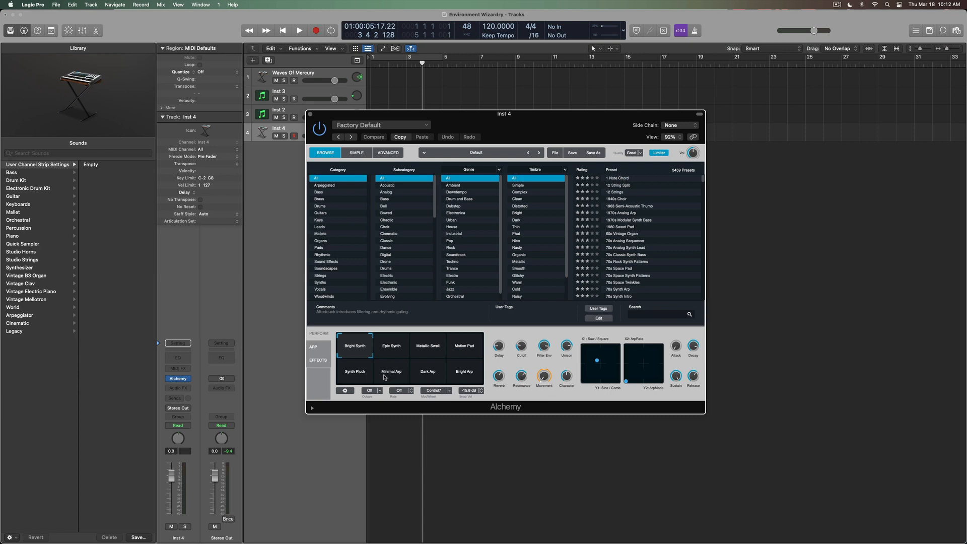
In the Environment, add a new Monitor at the upper right and cable Inst 4's output to it.
key("super+0")
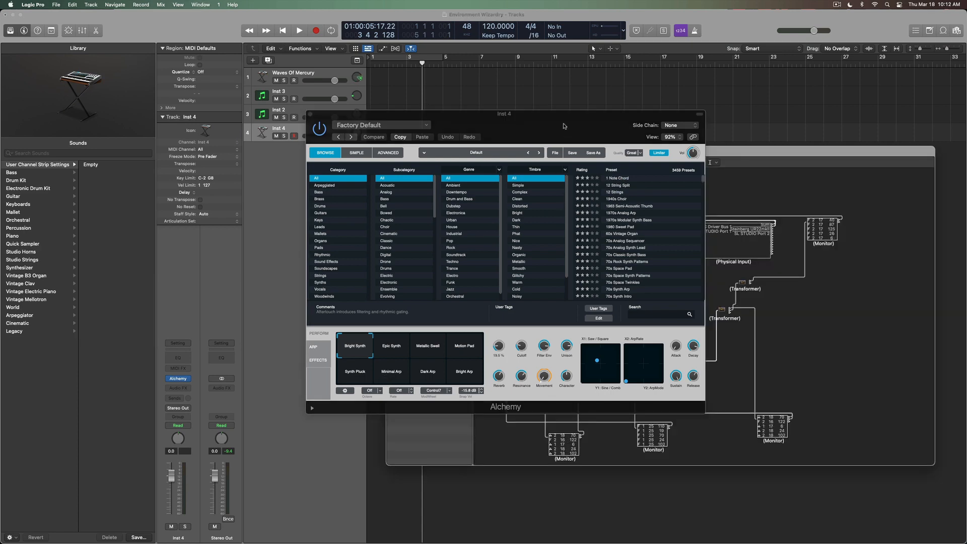
left_click_drag(533, 129, 246, 72)
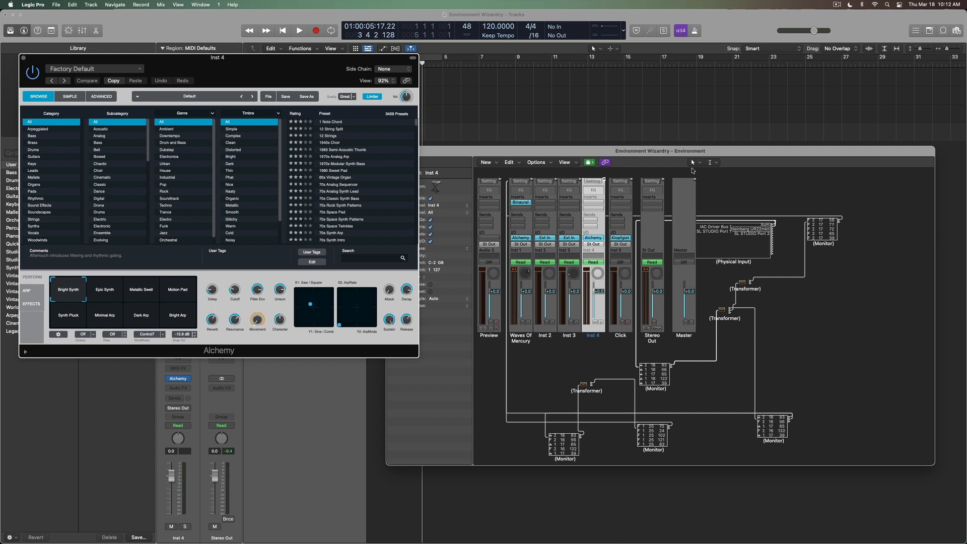
left_click(489, 162)
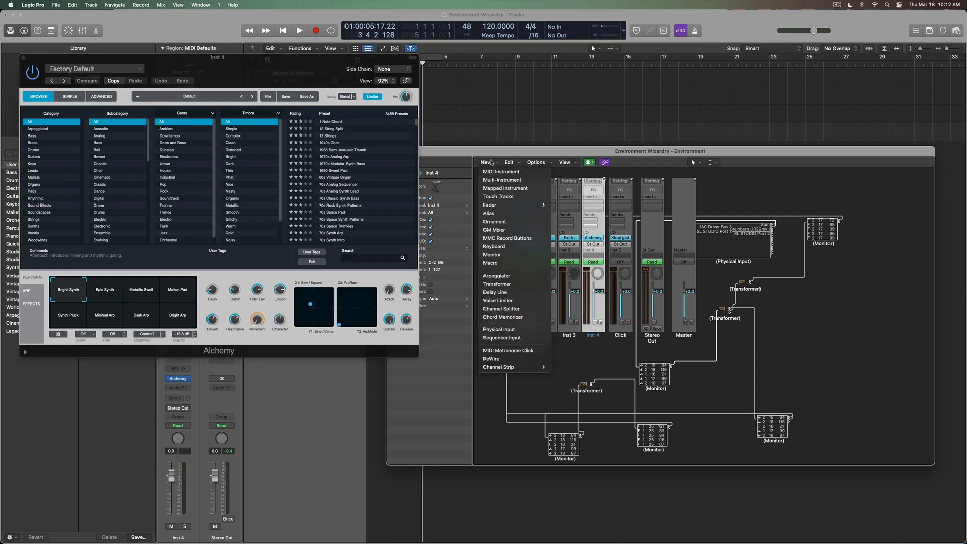
left_click(491, 254)
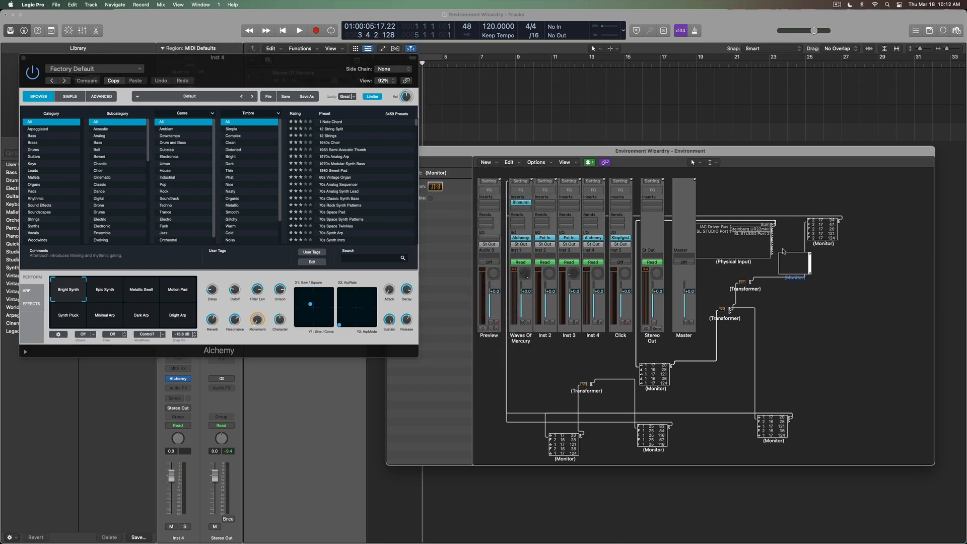
left_click_drag(794, 261, 822, 195)
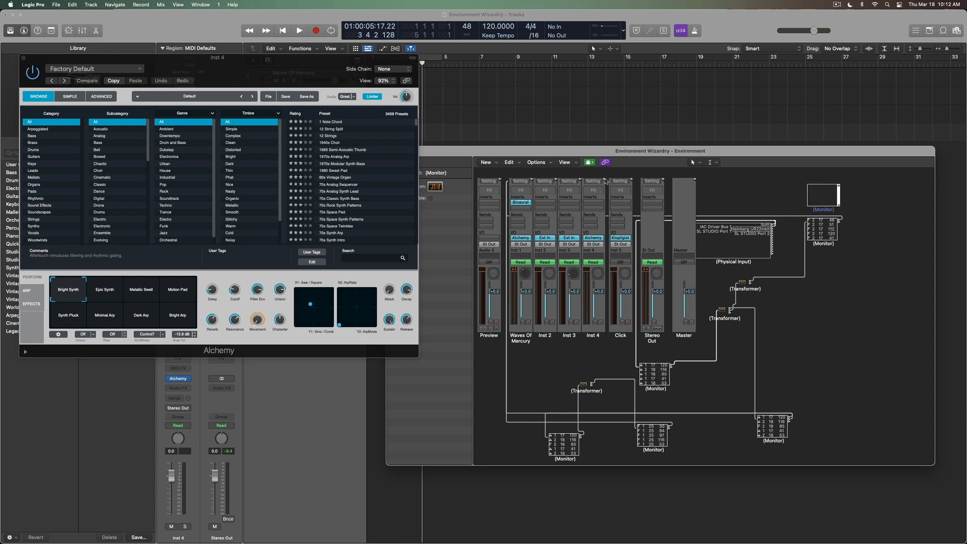
left_click_drag(604, 180, 823, 201)
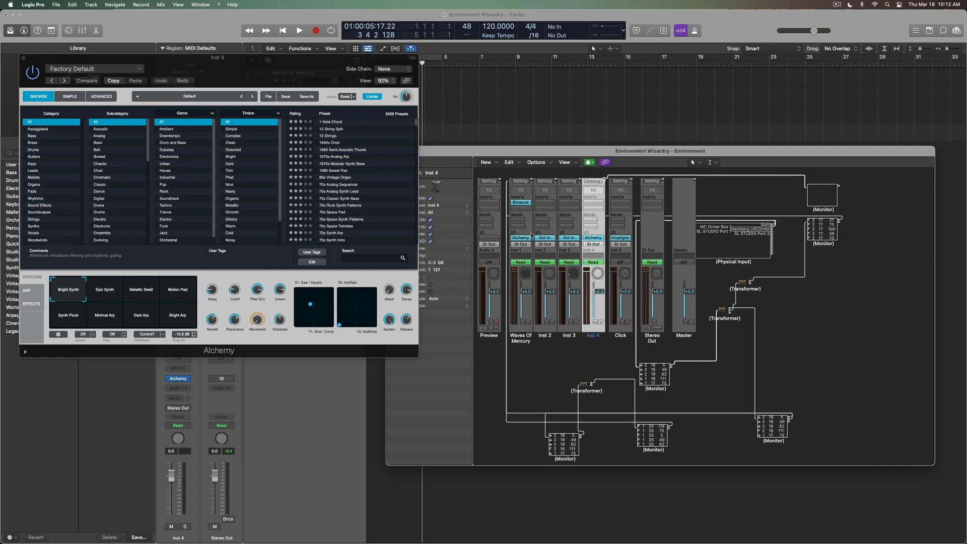
Morph Alchemy's performance snapshots, close the Environment, and move Alchemy's window to the lower right.
left_click_drag(64, 294, 91, 296)
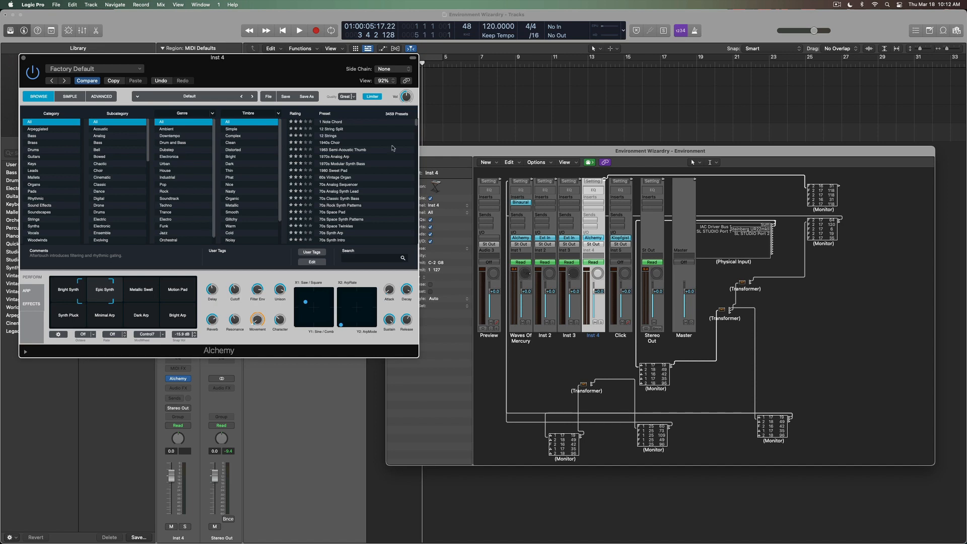
left_click_drag(452, 159, 520, 168)
left_click(460, 161)
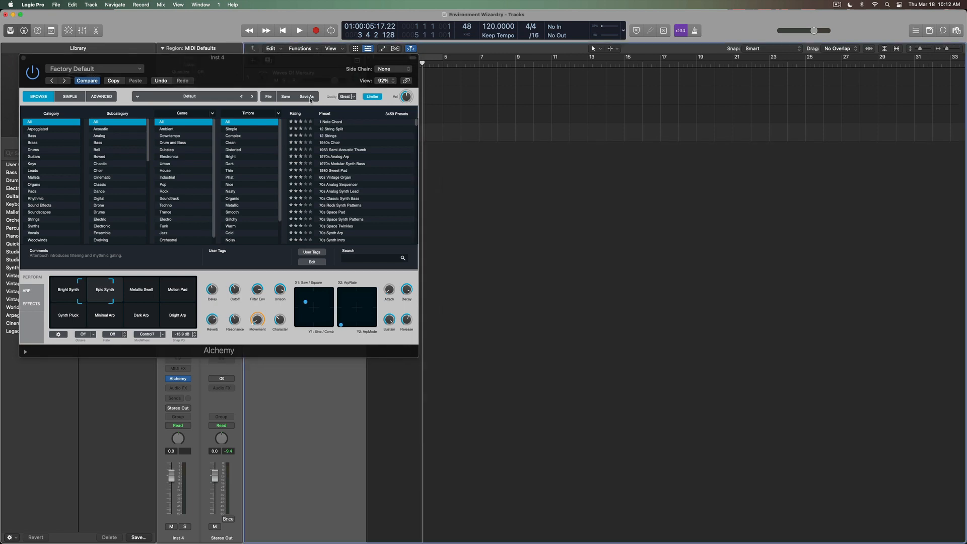
left_click_drag(263, 76, 742, 266)
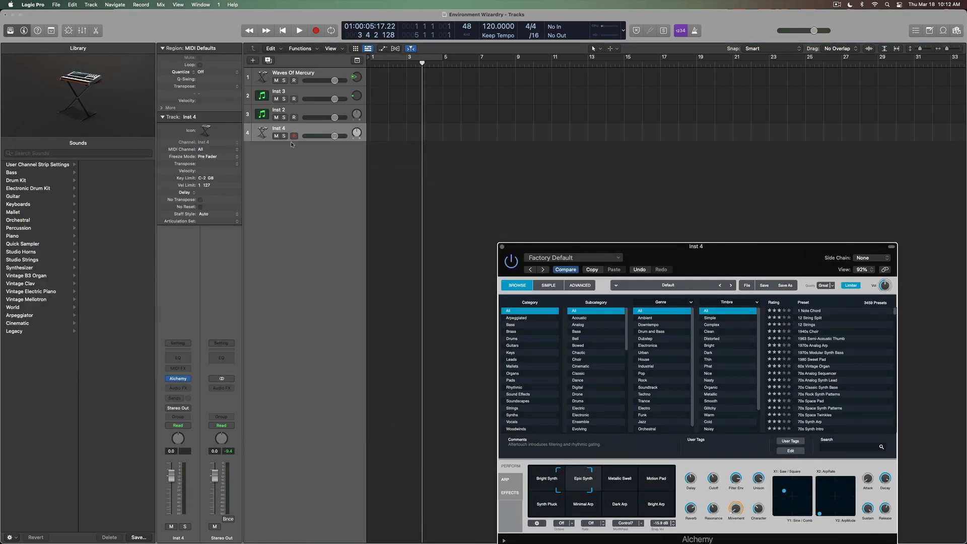
Select Inst 2, open the Environment, and close the floating Alchemy window.
left_click(299, 112)
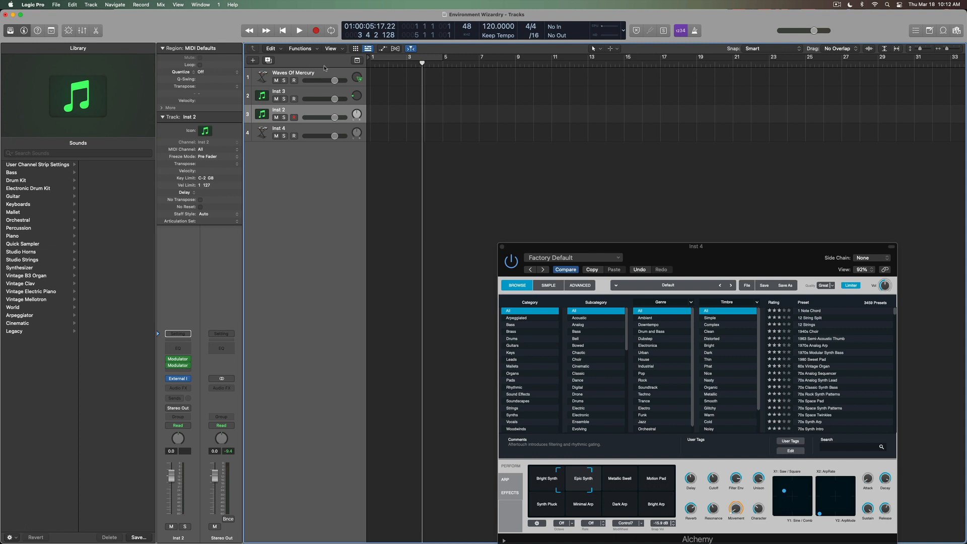
key("super+0")
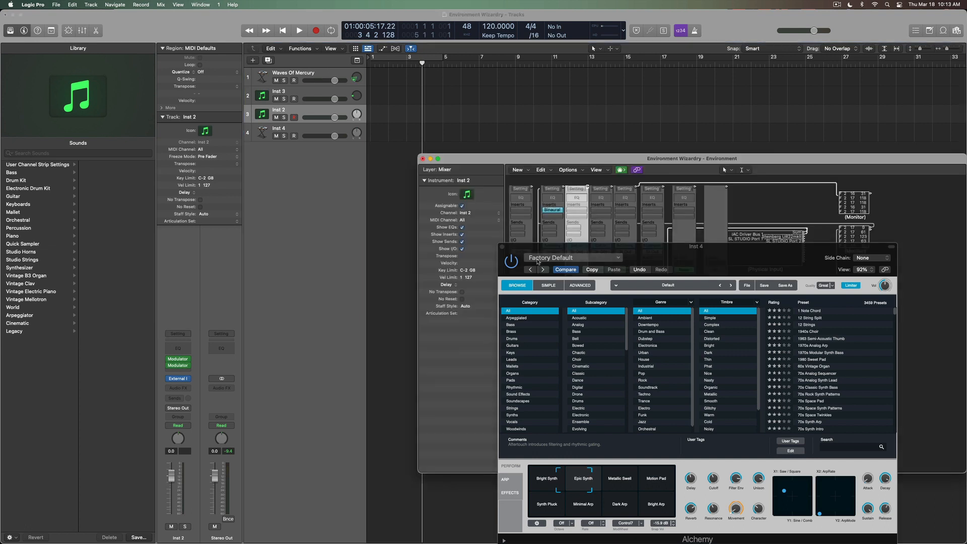
left_click(503, 247)
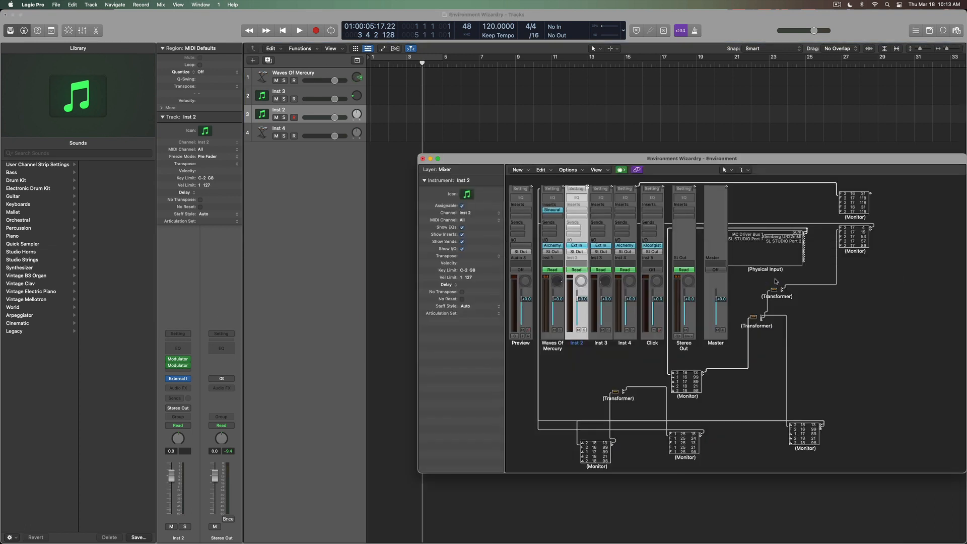
Review the lower Transformer's settings, leaving its output status as Fader, then close it.
double_click(754, 316)
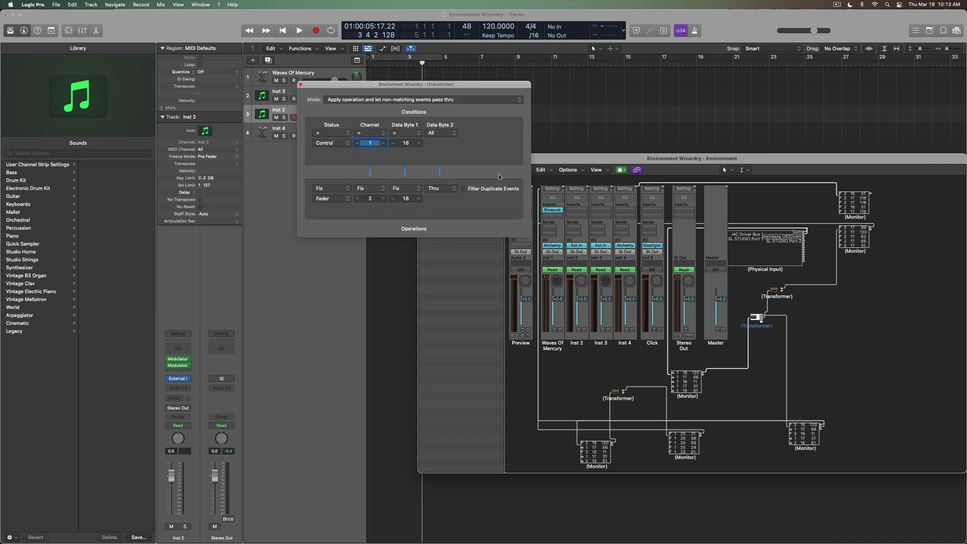
left_click(330, 199)
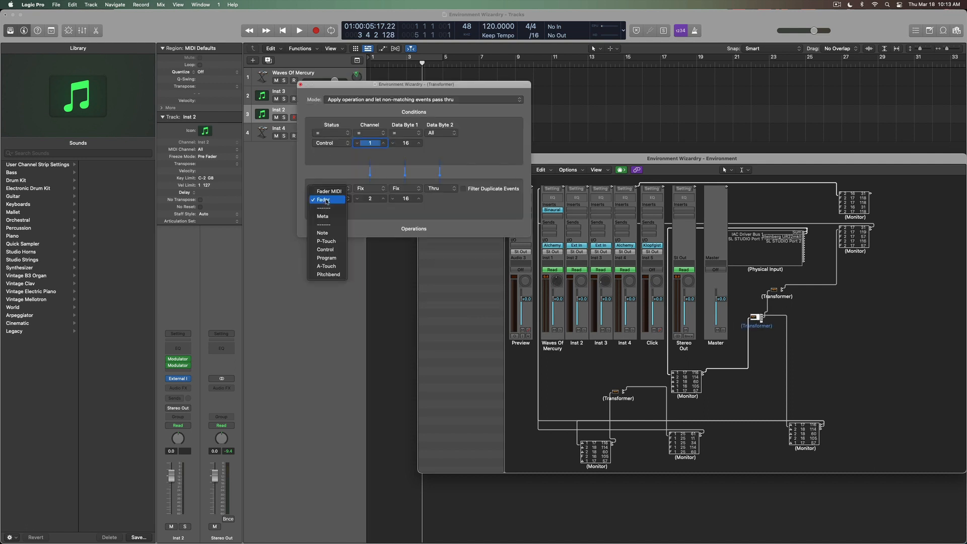
left_click(377, 209)
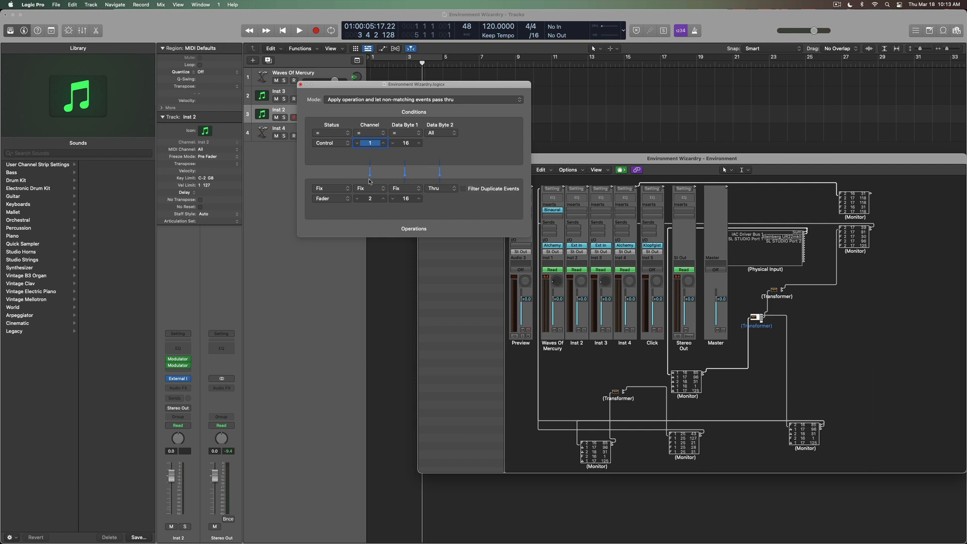
left_click(347, 154)
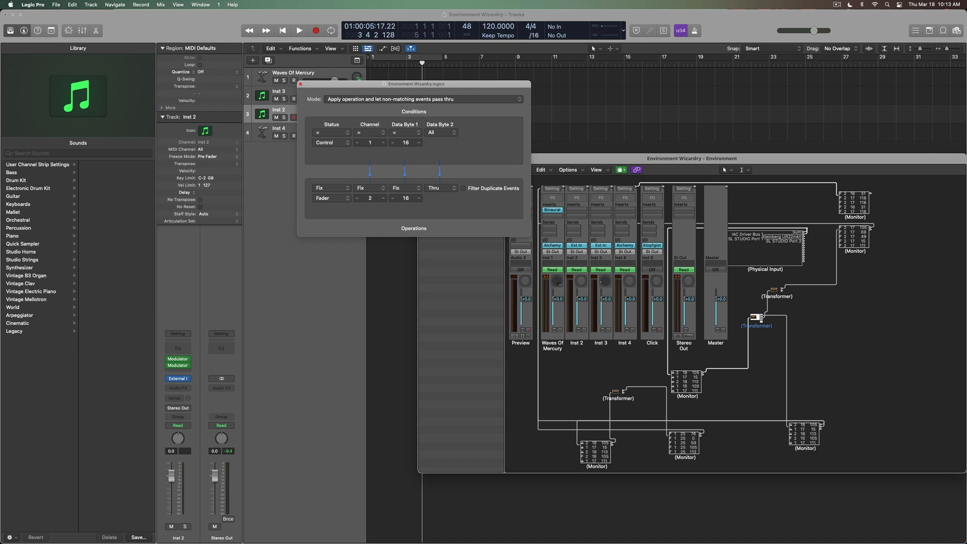
left_click(301, 84)
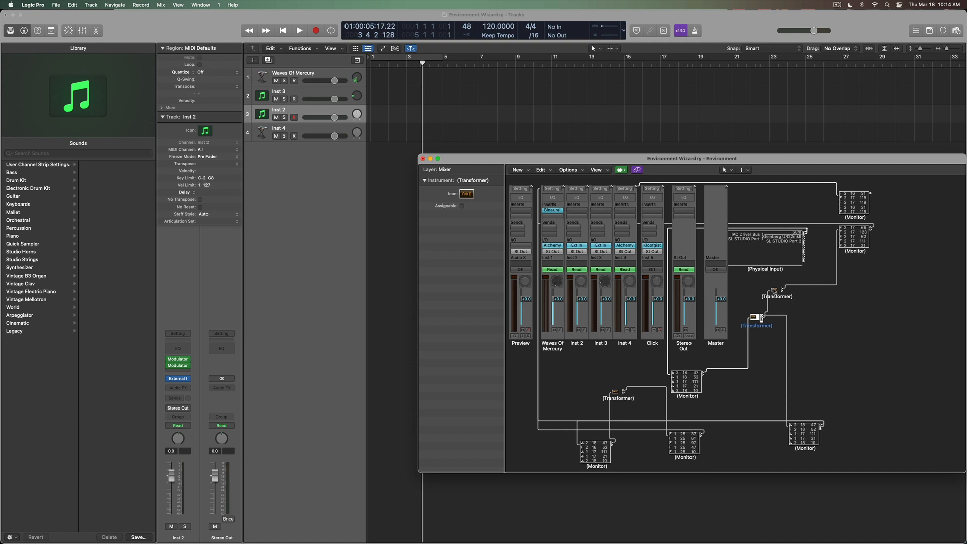
double_click(773, 290)
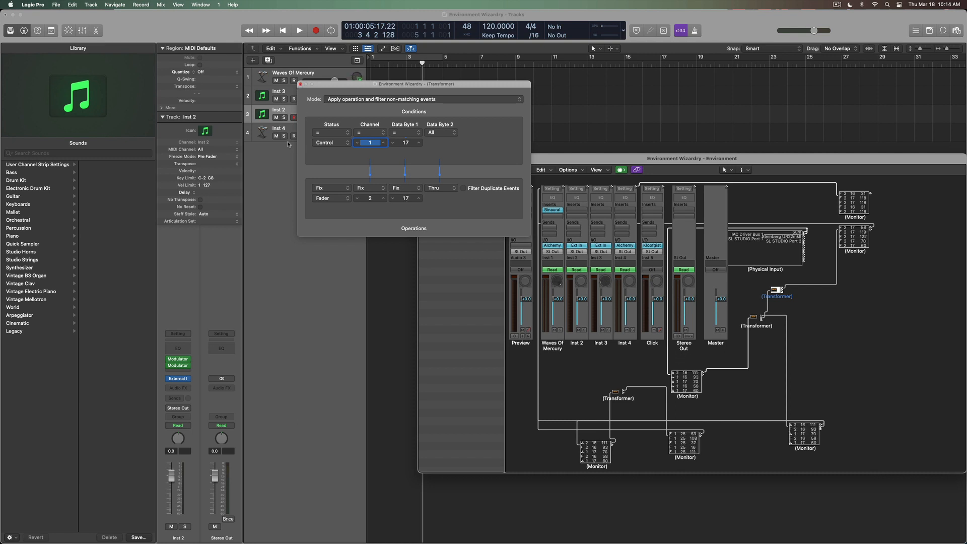
left_click(777, 288)
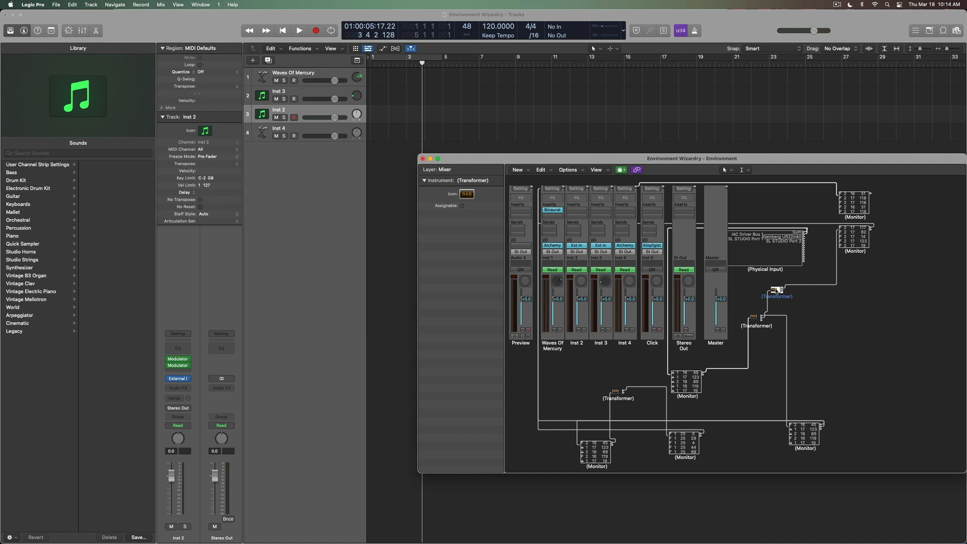
double_click(775, 291)
left_click(353, 99)
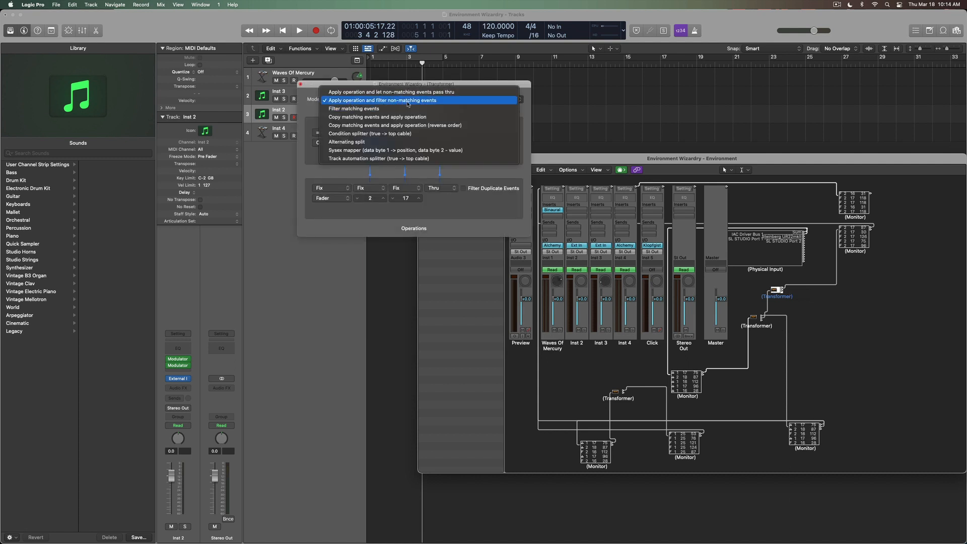
left_click(299, 87)
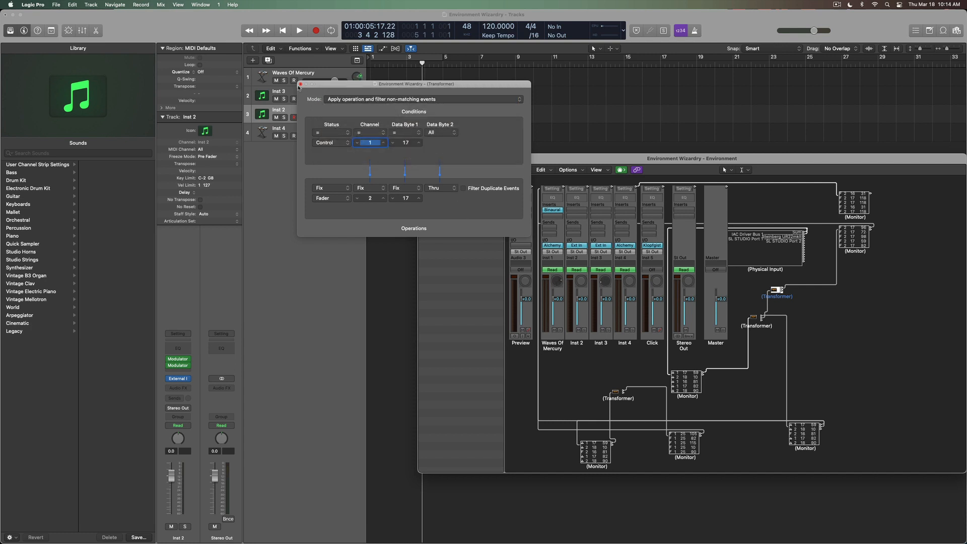
left_click(300, 84)
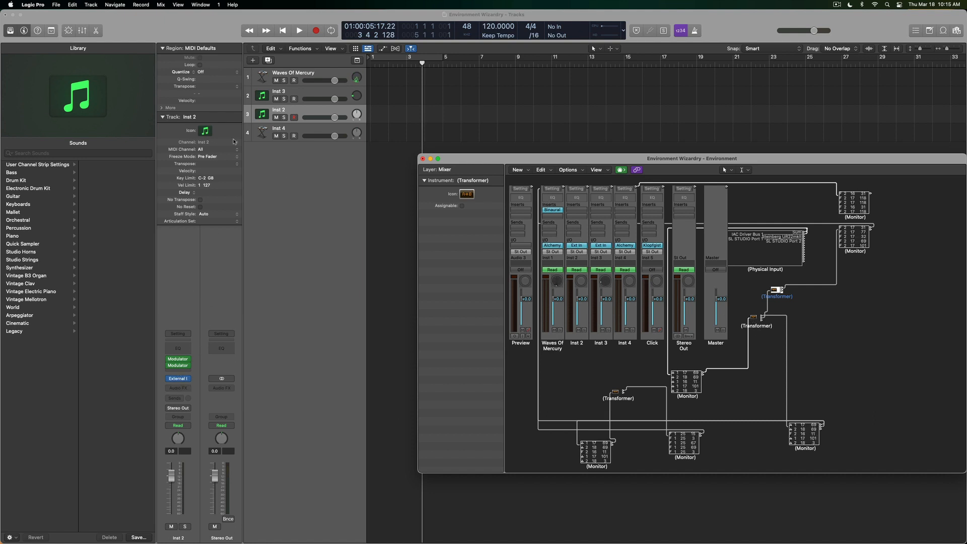
Open Waves Of Mercury's Alchemy and both Inst 2 Modulators (16 GP1, 17 GP2), arranging the windows.
left_click(290, 76)
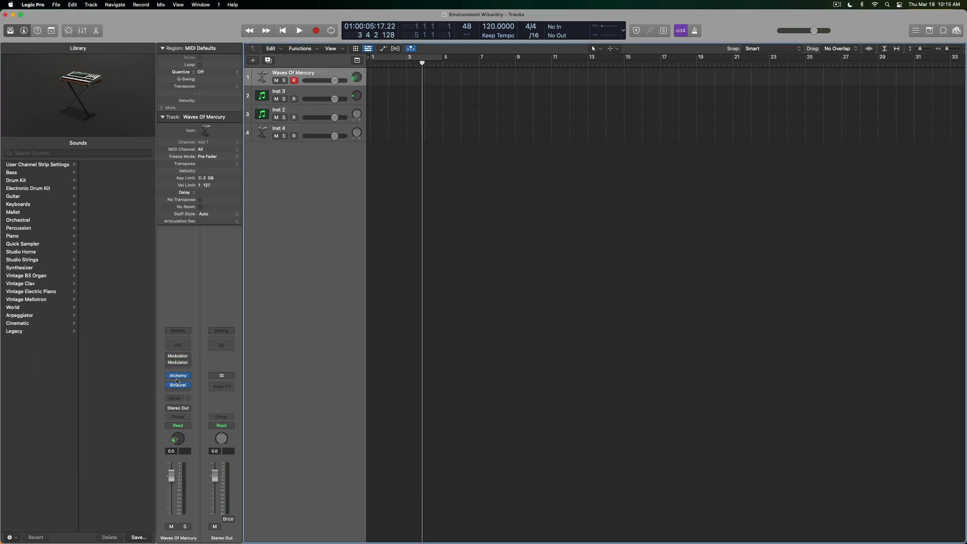
left_click(191, 375)
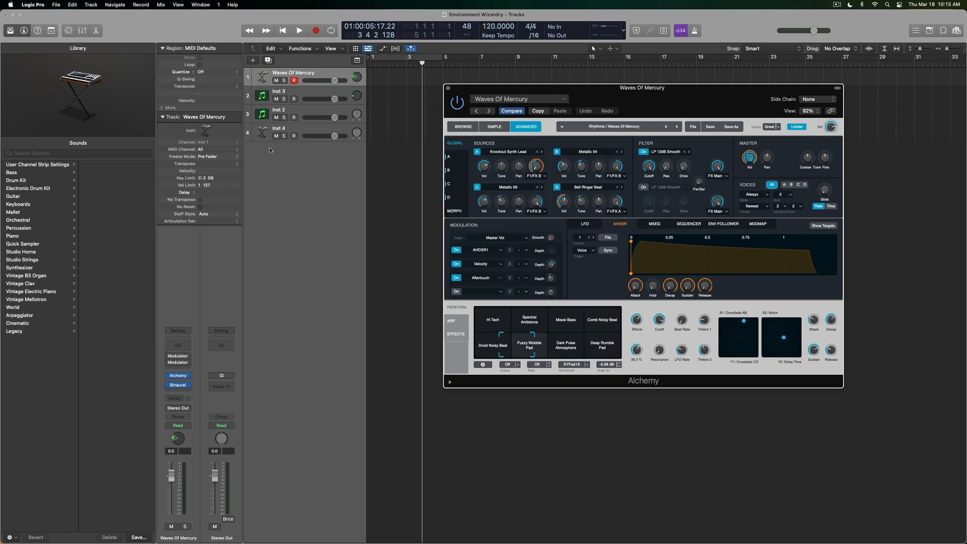
left_click(304, 109)
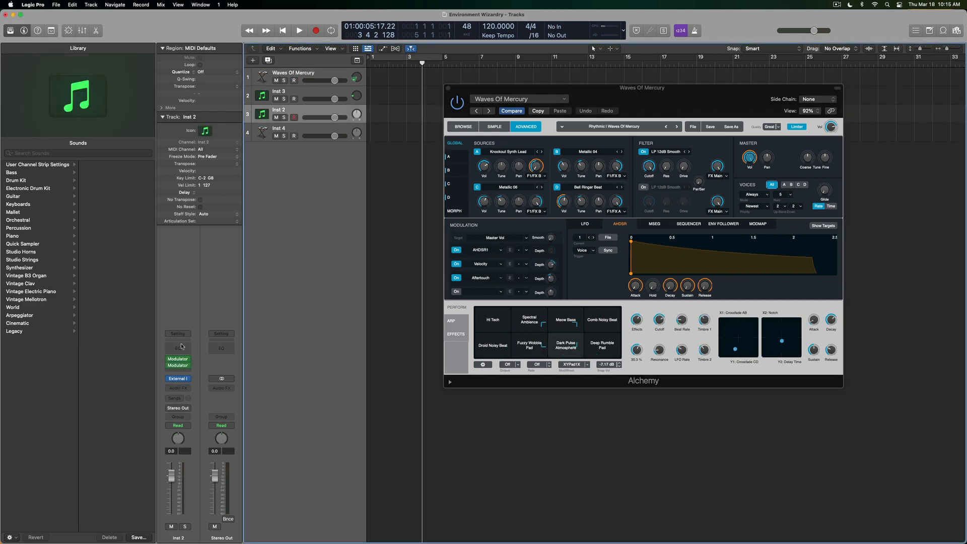
left_click(178, 361)
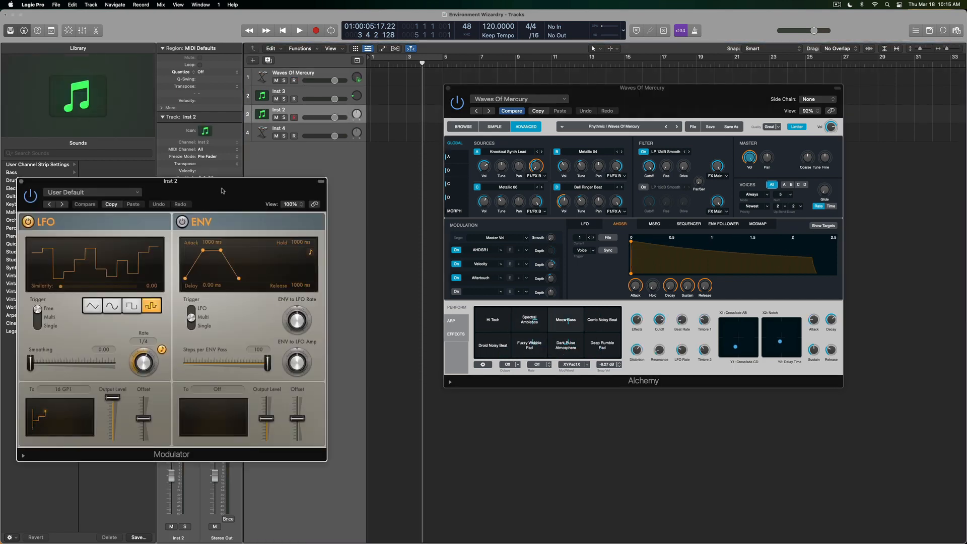
left_click_drag(216, 127, 474, 321)
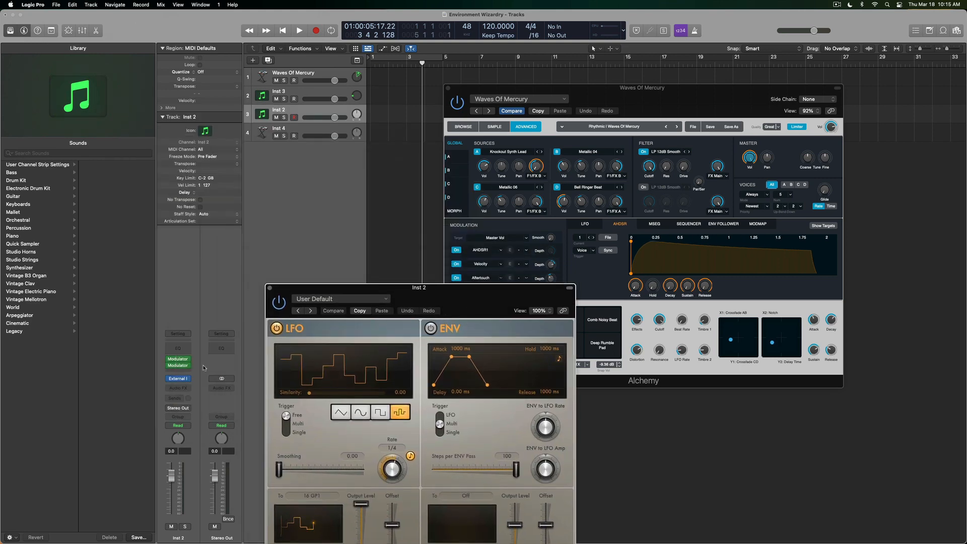
left_click(178, 365)
left_click_drag(504, 260, 161, 35)
left_click_drag(473, 288, 281, 252)
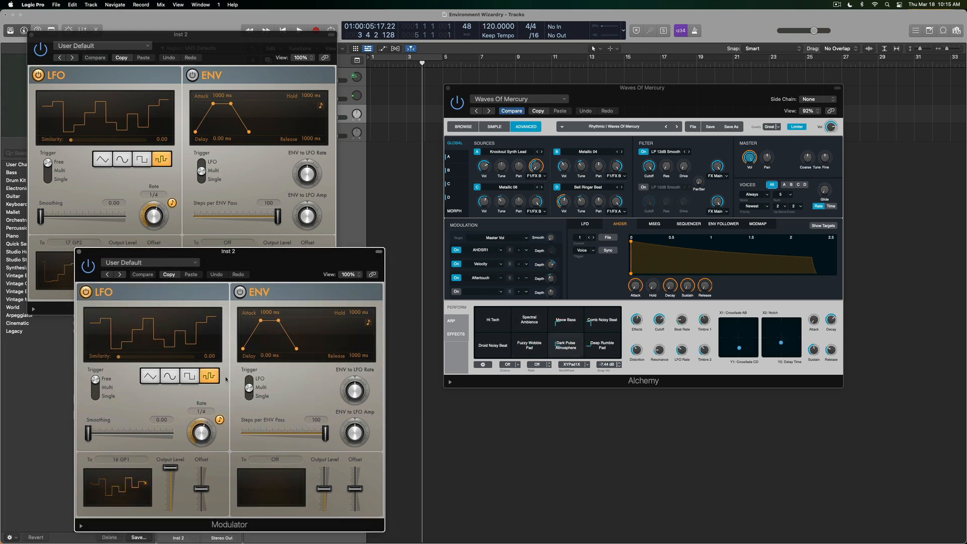
Try LFO Smoothing on both Modulators, then return both to 0.00 for stepped waveforms.
left_click_drag(89, 433, 130, 436)
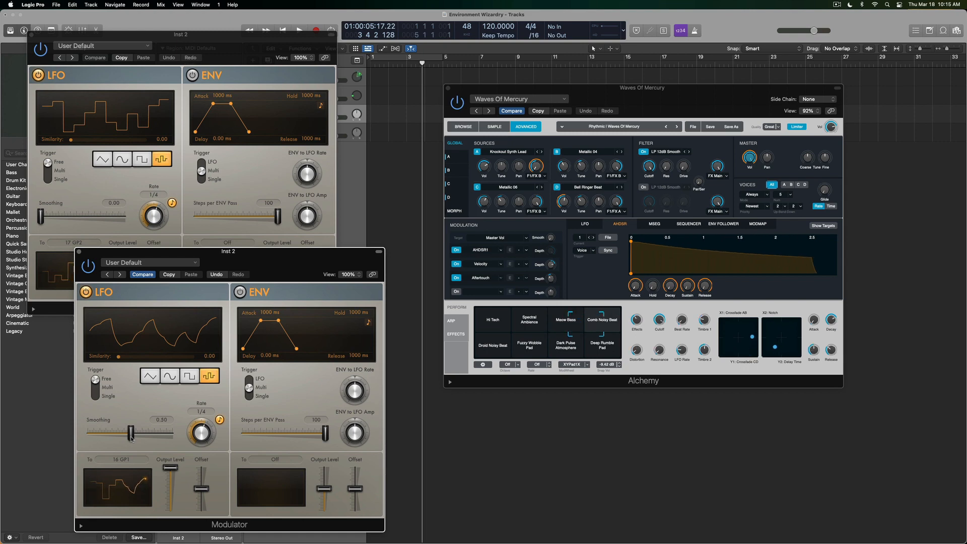
left_click_drag(41, 216, 85, 217)
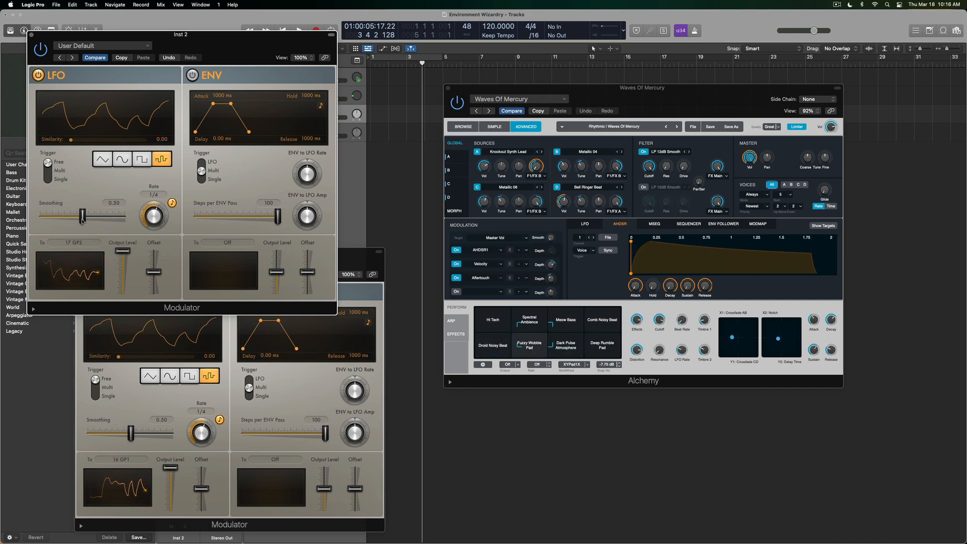
left_click_drag(83, 216, 2, 214)
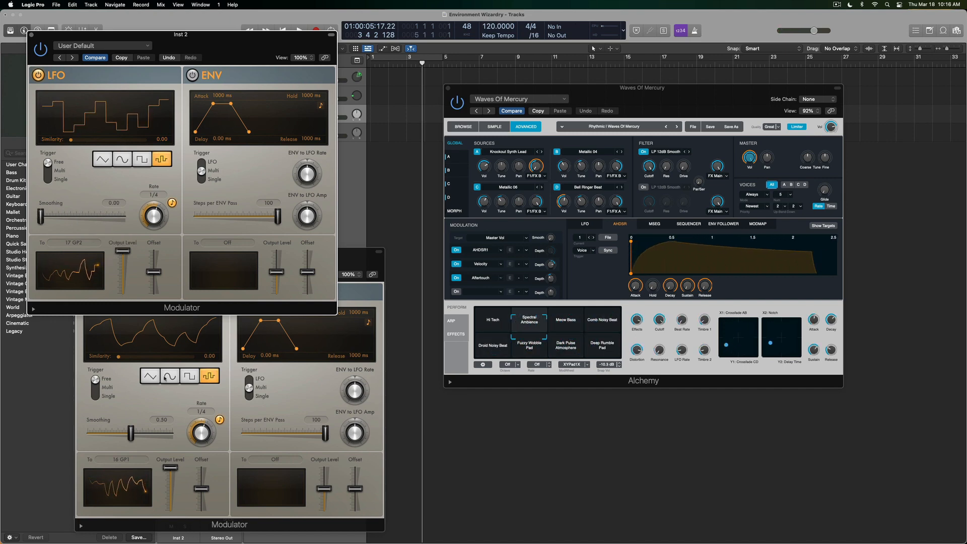
left_click_drag(137, 433, 88, 433)
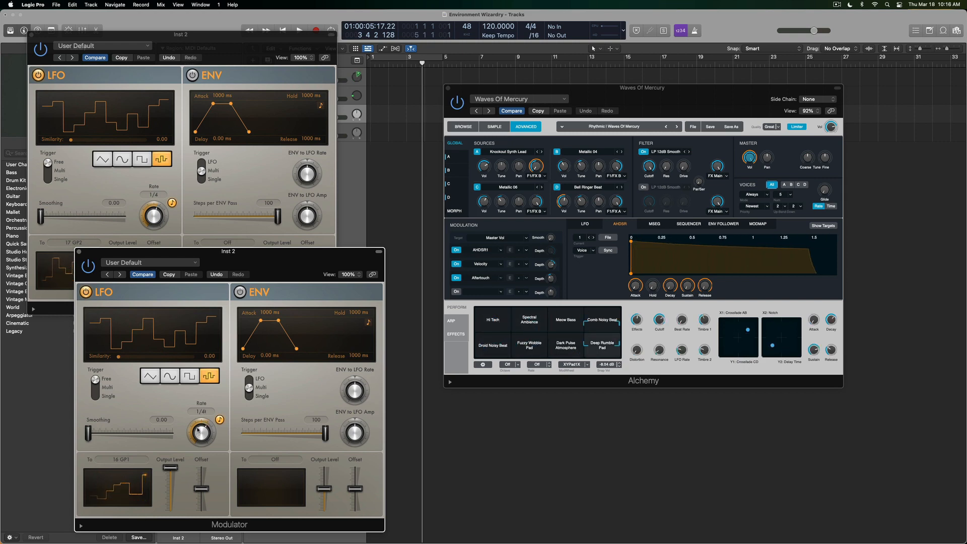
Adjust the Modulator LFO rates, ending with the second at 1/4, then close both Modulator windows.
left_click_drag(200, 427, 200, 432)
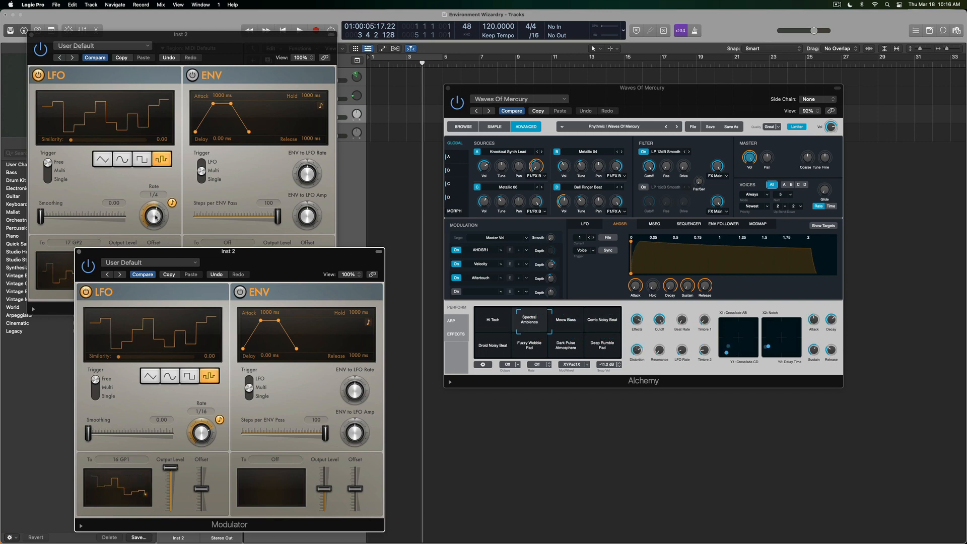
left_click(155, 215)
left_click_drag(156, 215, 157, 211)
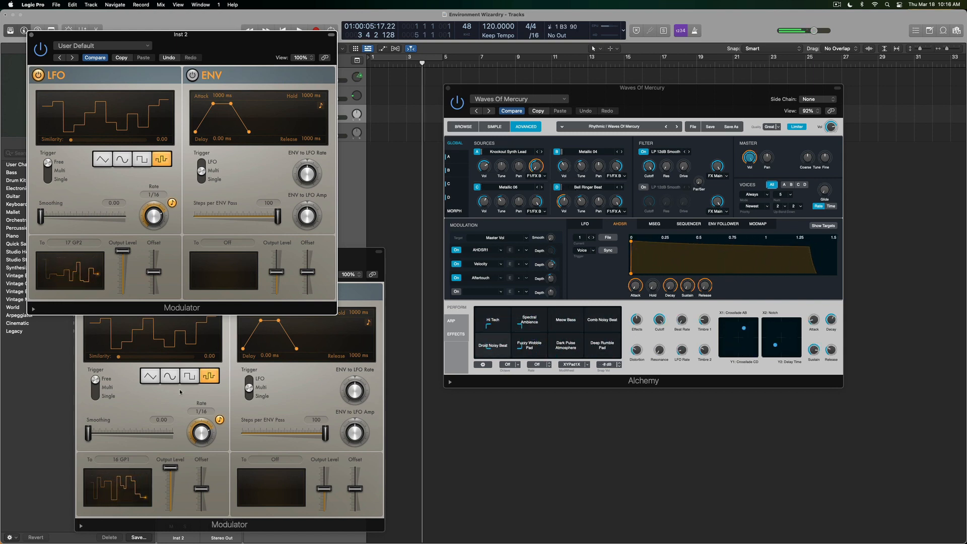
left_click_drag(150, 219, 149, 231)
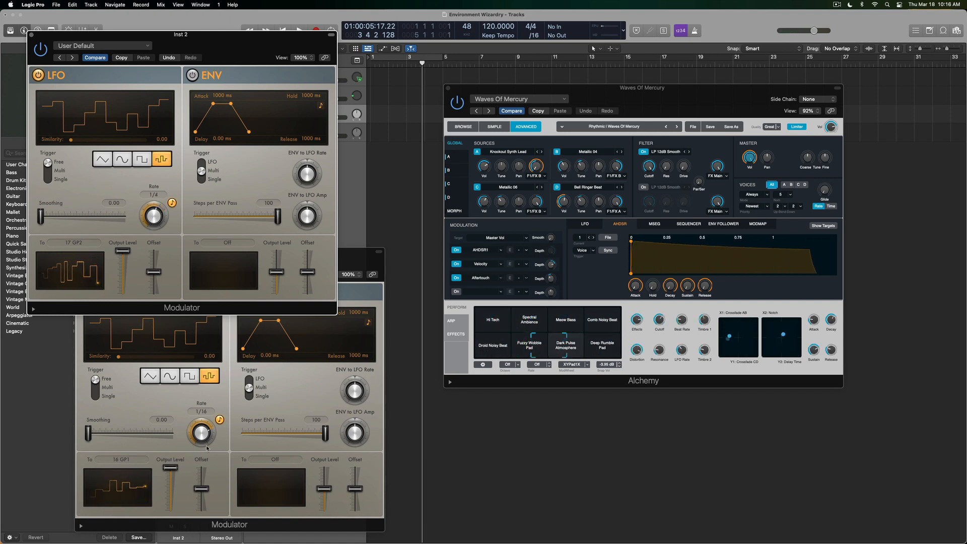
left_click_drag(206, 447, 201, 448)
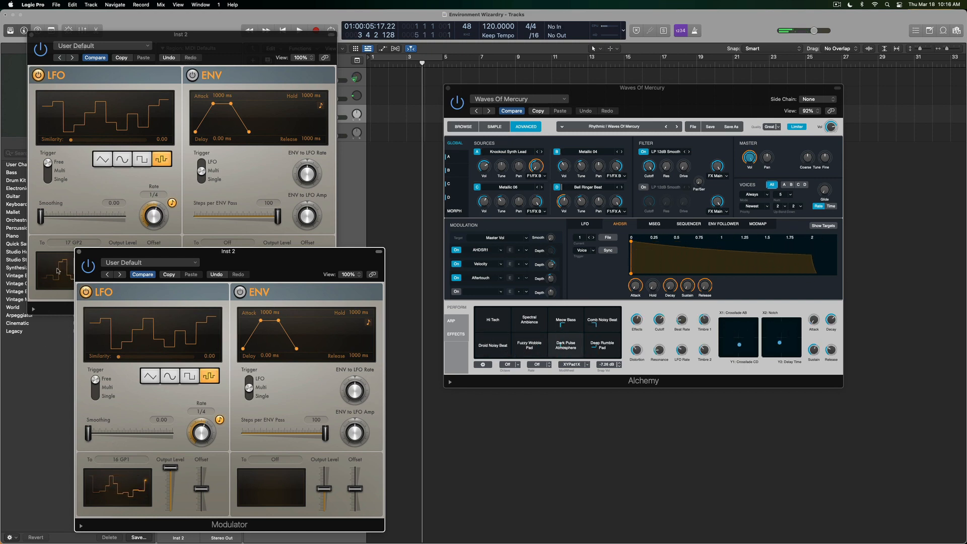
left_click(79, 251)
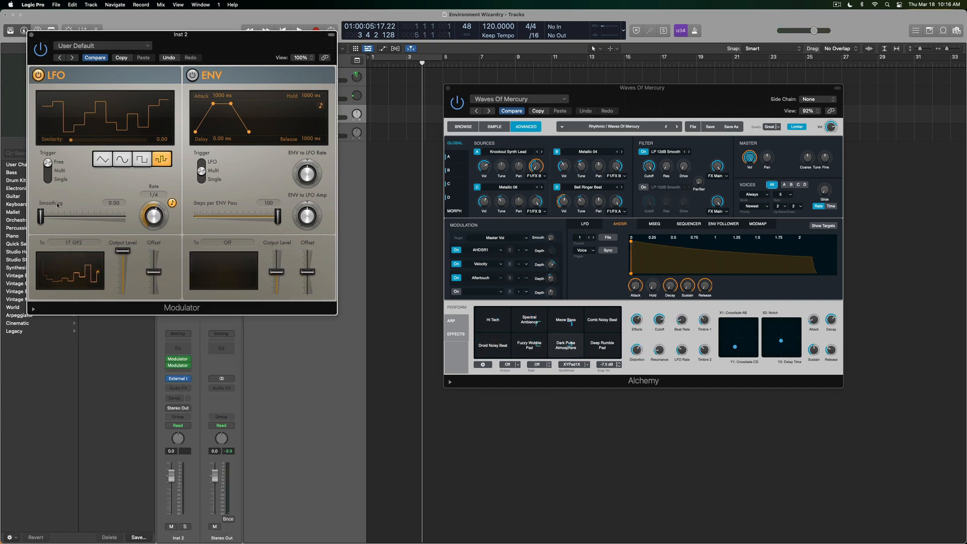
left_click(30, 34)
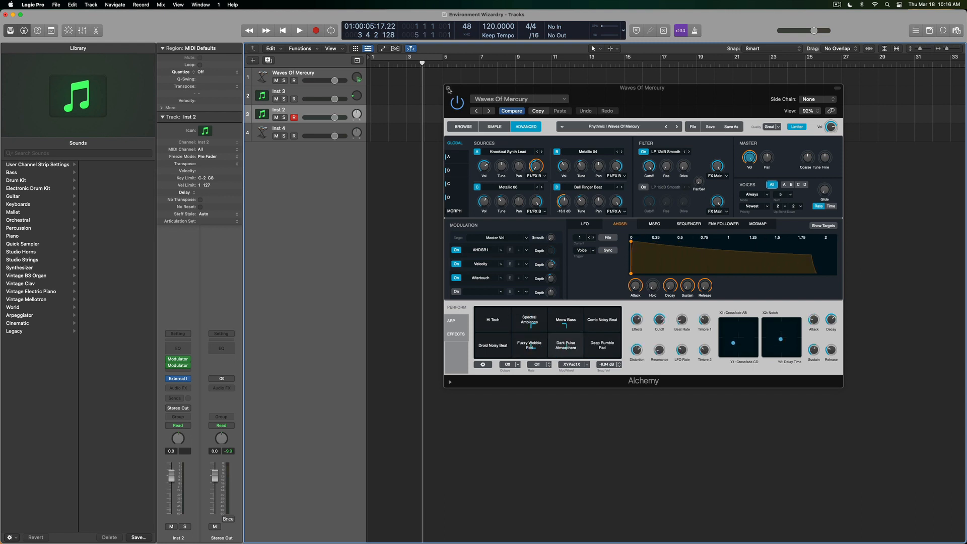
Close Alchemy, open Waves Of Mercury's Binaural Pan (Planar, 1.50 m), and open the Environment for Inst 3.
left_click(448, 89)
double_click(357, 79)
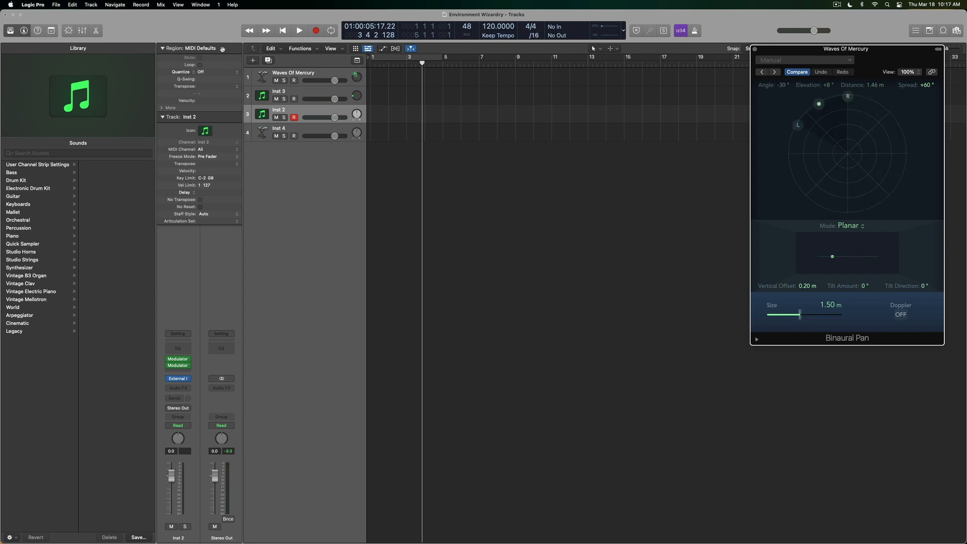
left_click(306, 77)
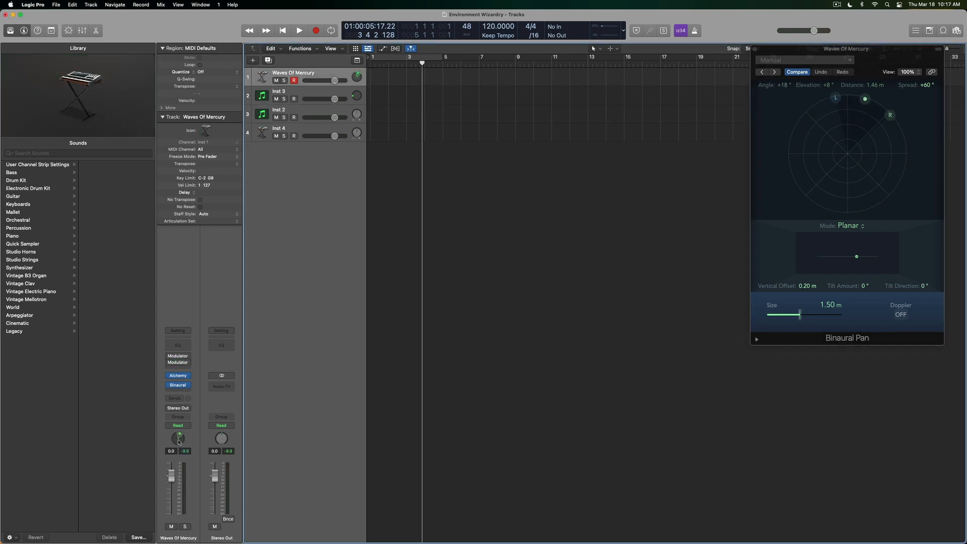
right_click(178, 441)
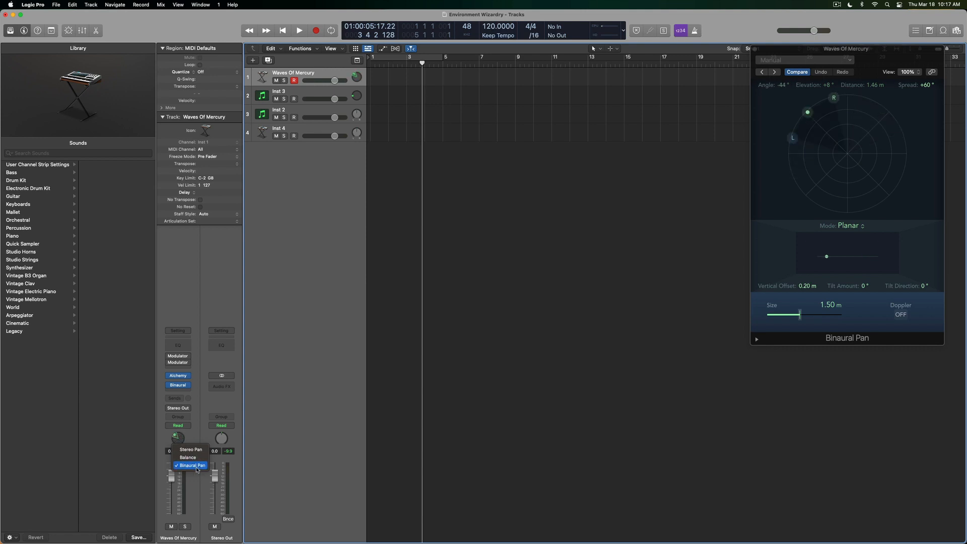
left_click(302, 420)
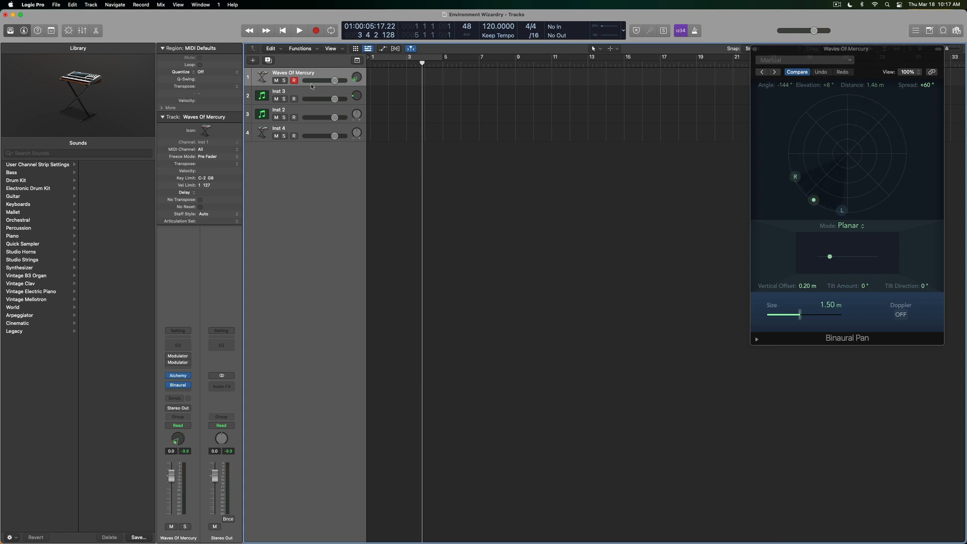
left_click(319, 93)
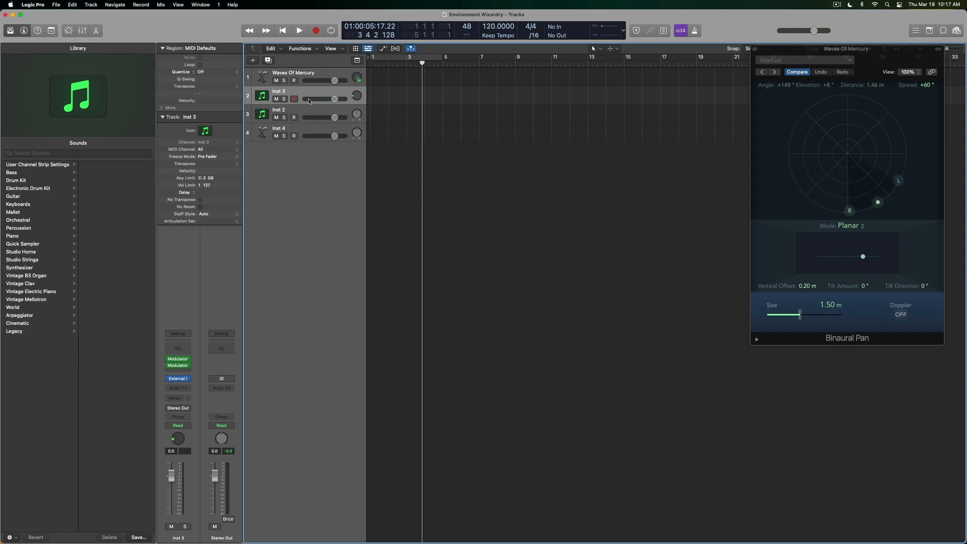
key("super+0")
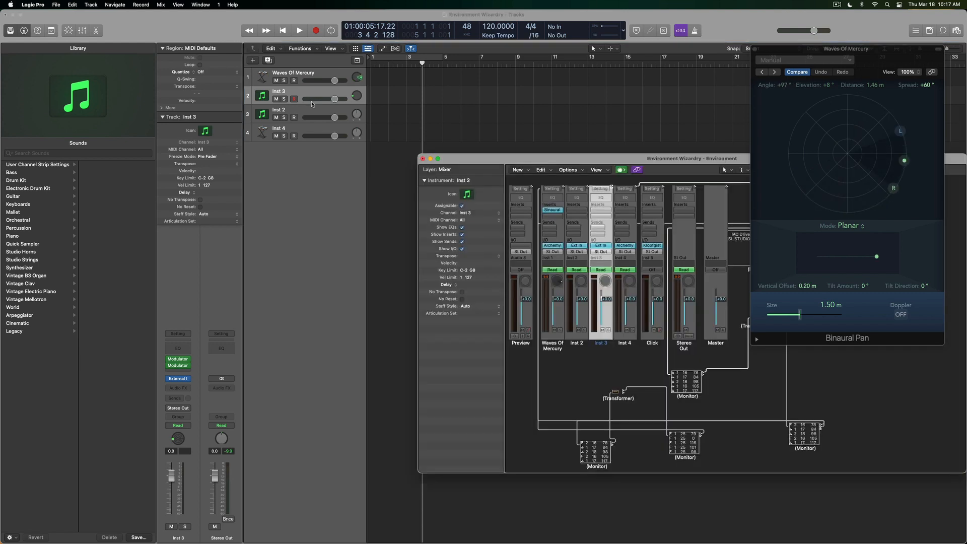
Add a Monitor at the lower right, cable Inst 3's output into it, and close the Environment.
left_click_drag(569, 160, 334, 184)
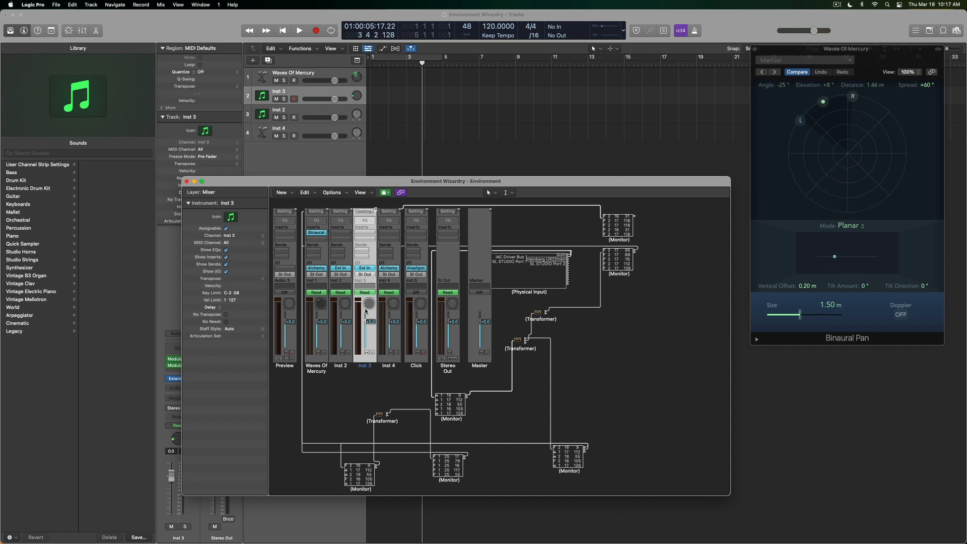
left_click(281, 192)
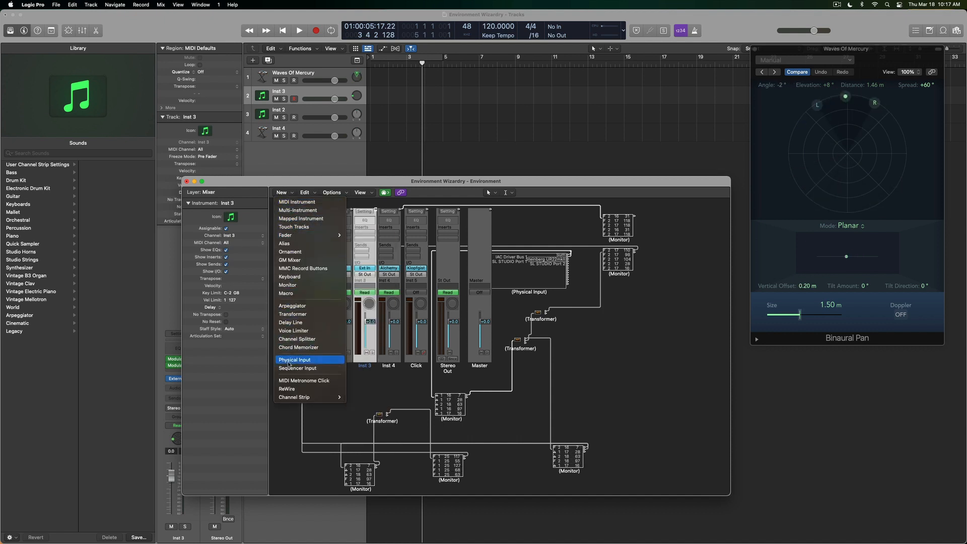
left_click(287, 285)
left_click_drag(588, 291, 627, 347)
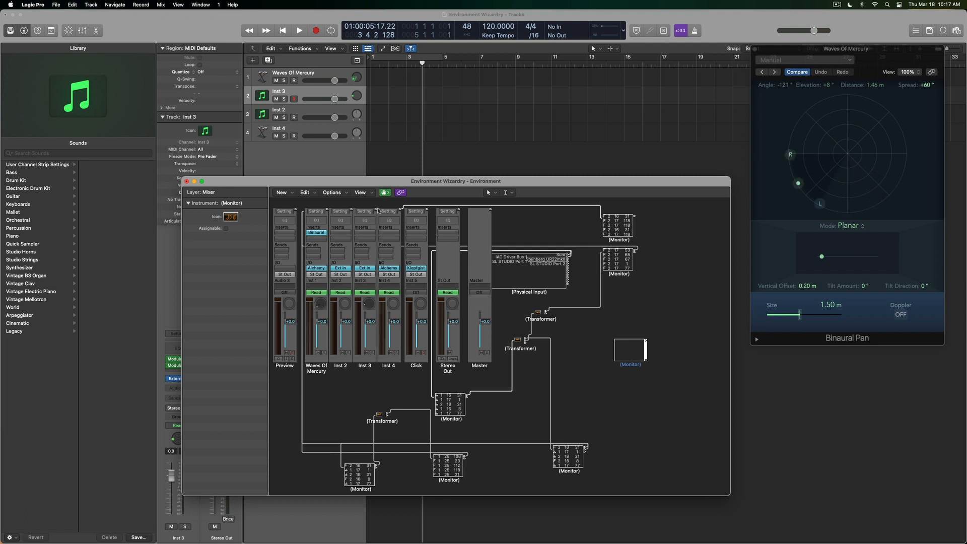
left_click_drag(375, 210, 624, 347)
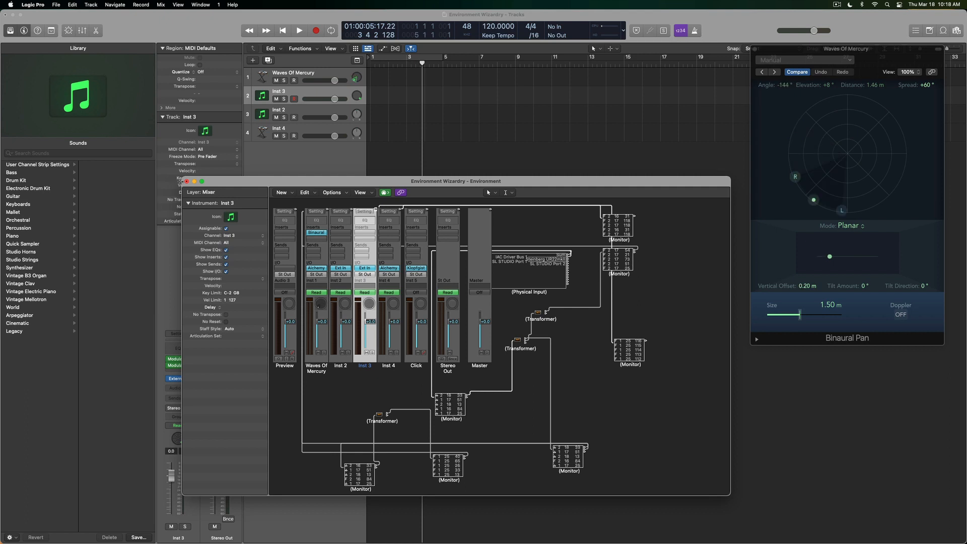
key("super+w")
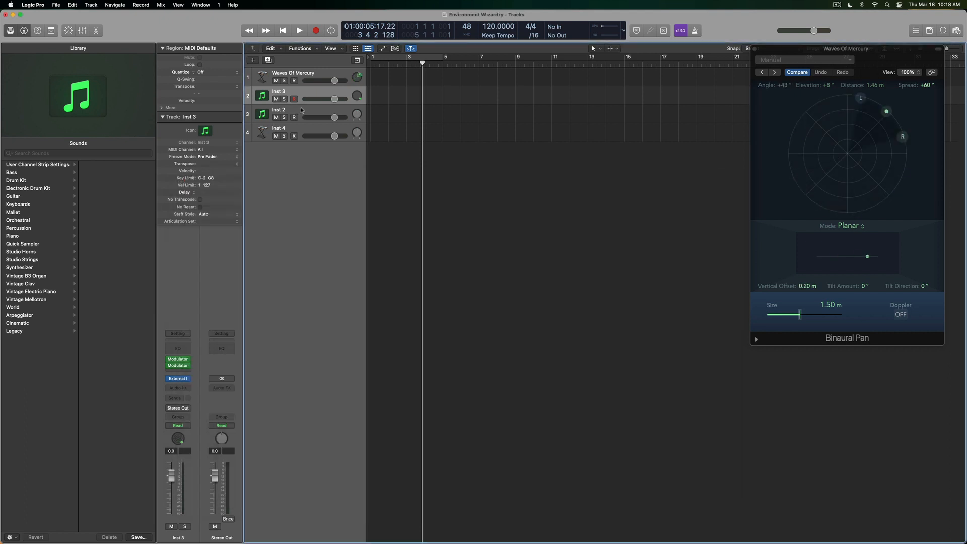
Review Inst 3's External Instrument IAC routing, then open both of its Modulators.
left_click(178, 378)
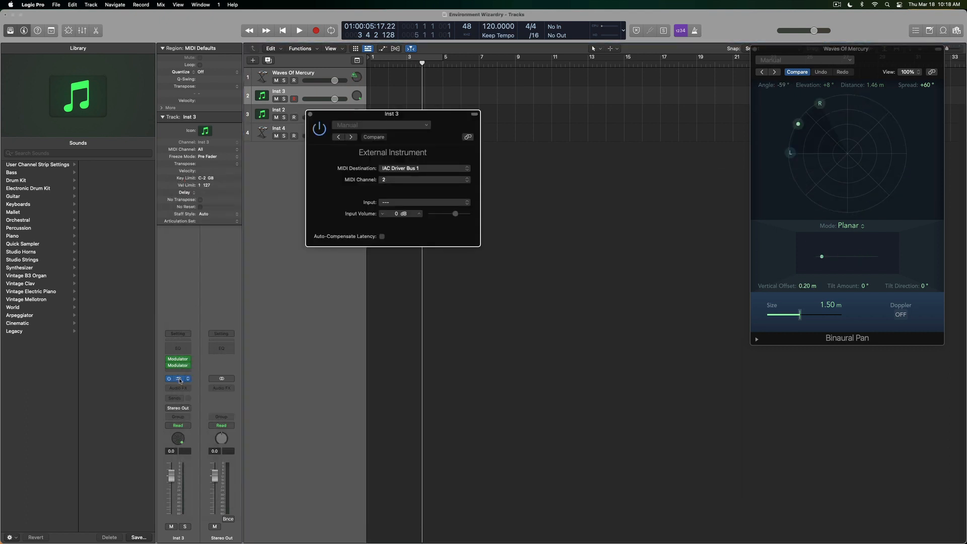
left_click(310, 116)
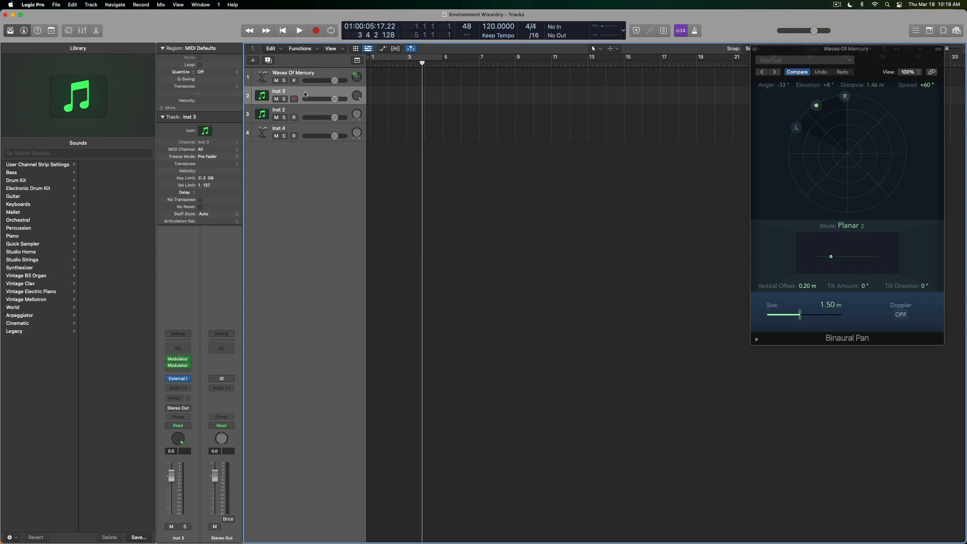
left_click(181, 363)
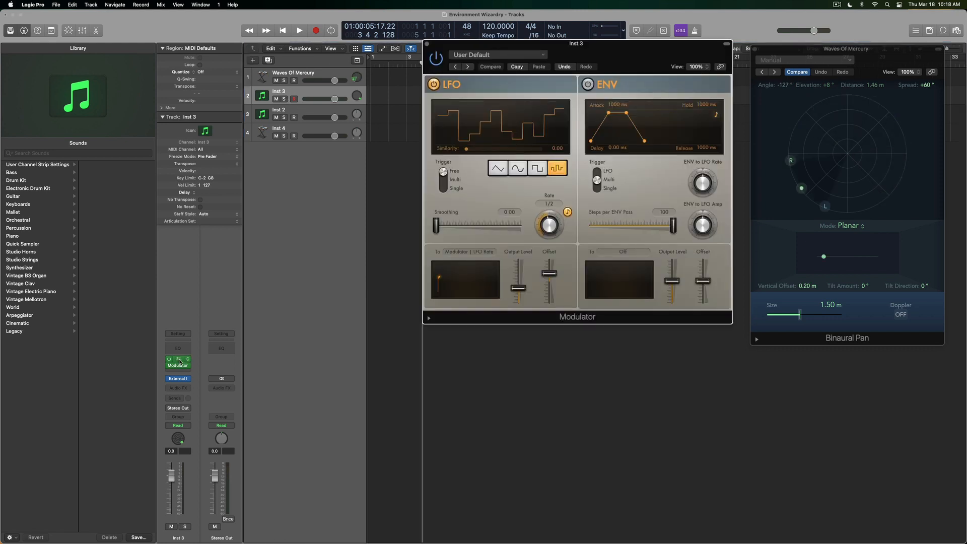
left_click(177, 366)
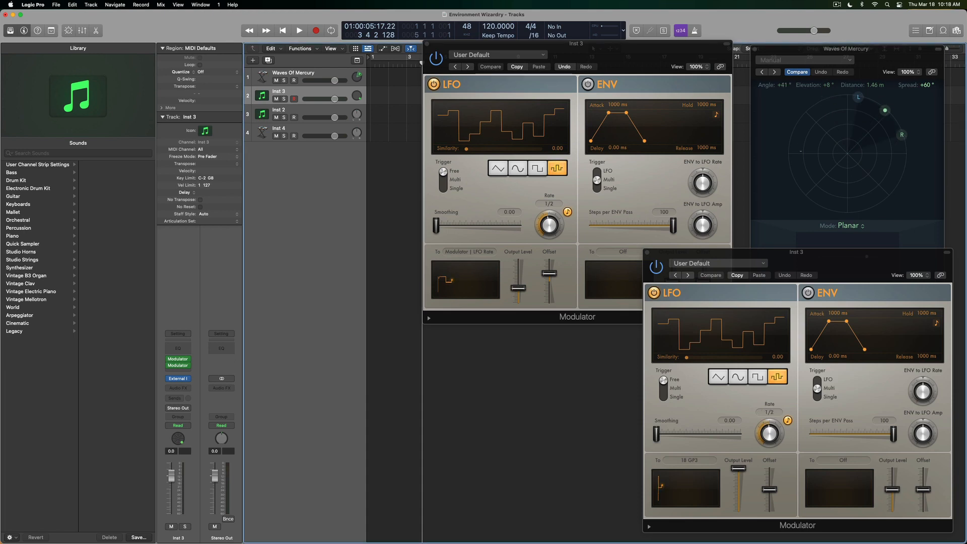
Confirm the second Modulator's LFO target stays 18 General Purpose 3, close both Modulators, and reopen the Environment.
left_click_drag(822, 266, 711, 79)
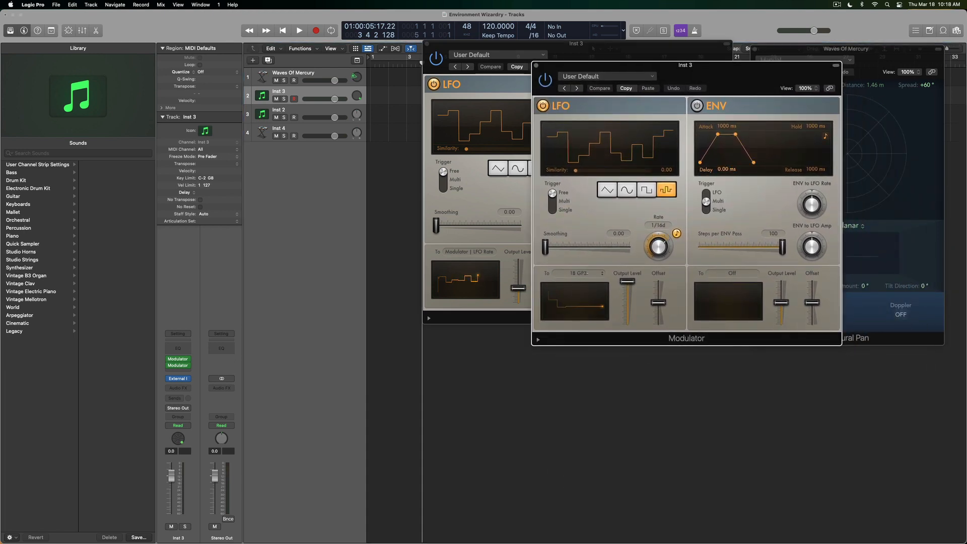
left_click(579, 273)
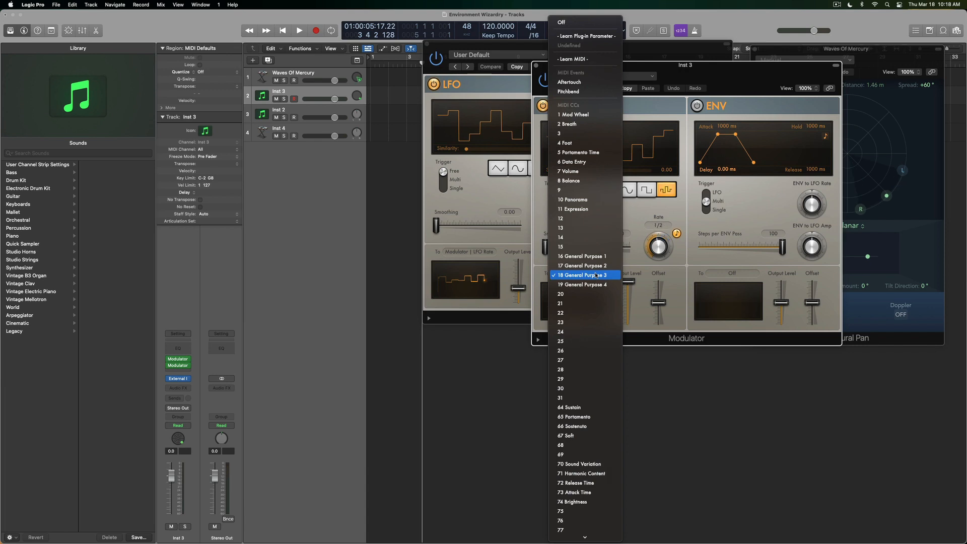
left_click(543, 283)
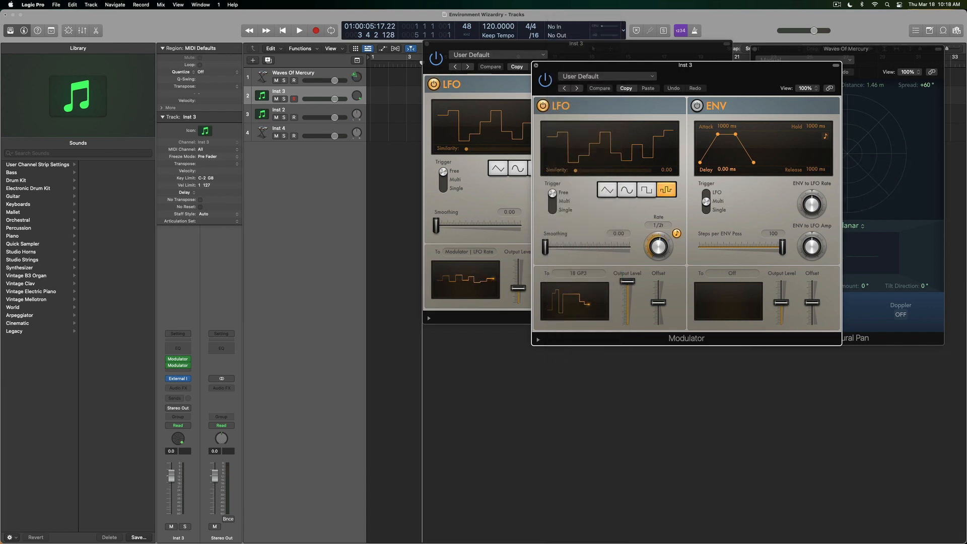
left_click(536, 66)
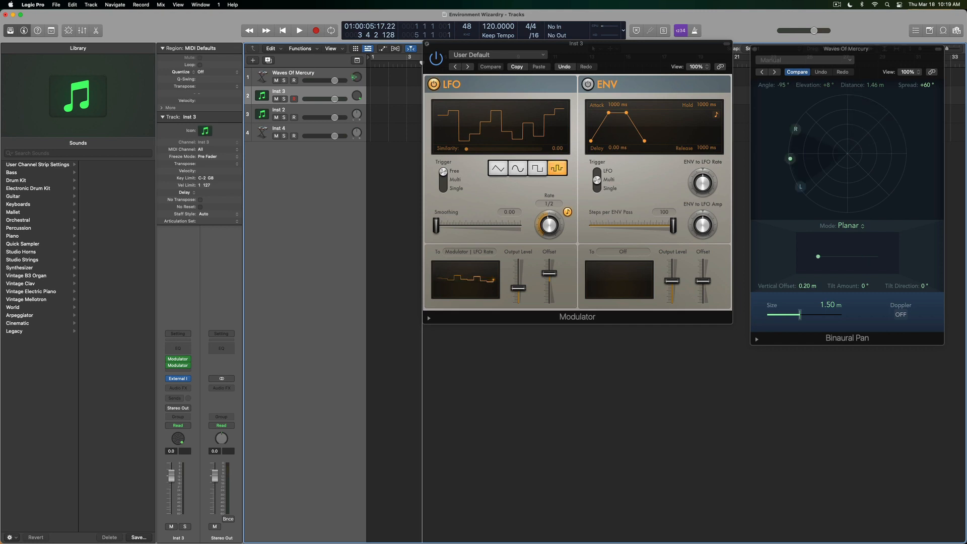
left_click(427, 44)
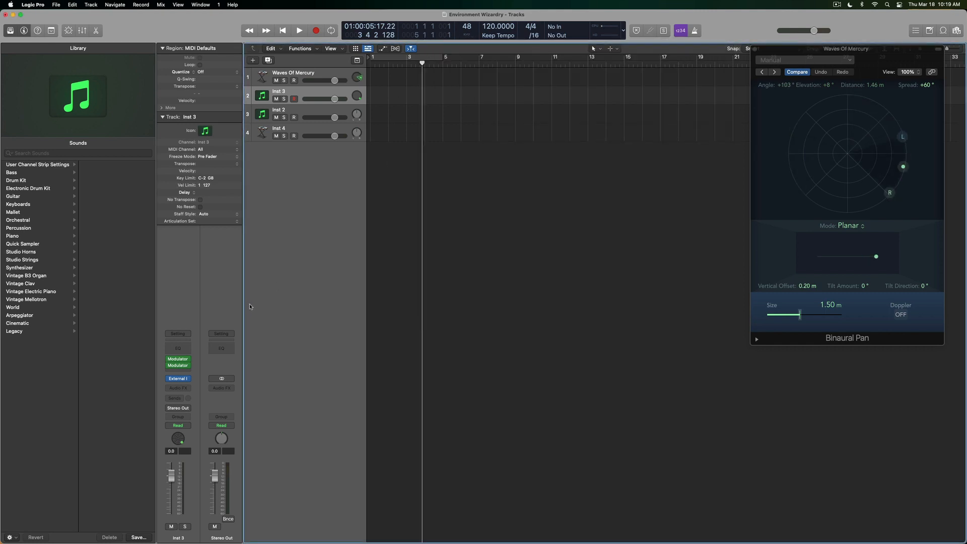
key("super+0")
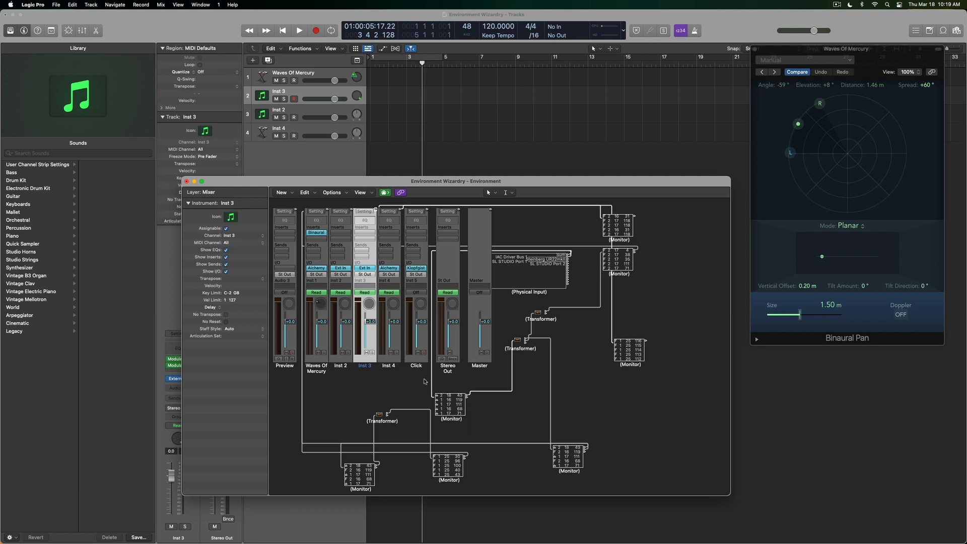
double_click(379, 414)
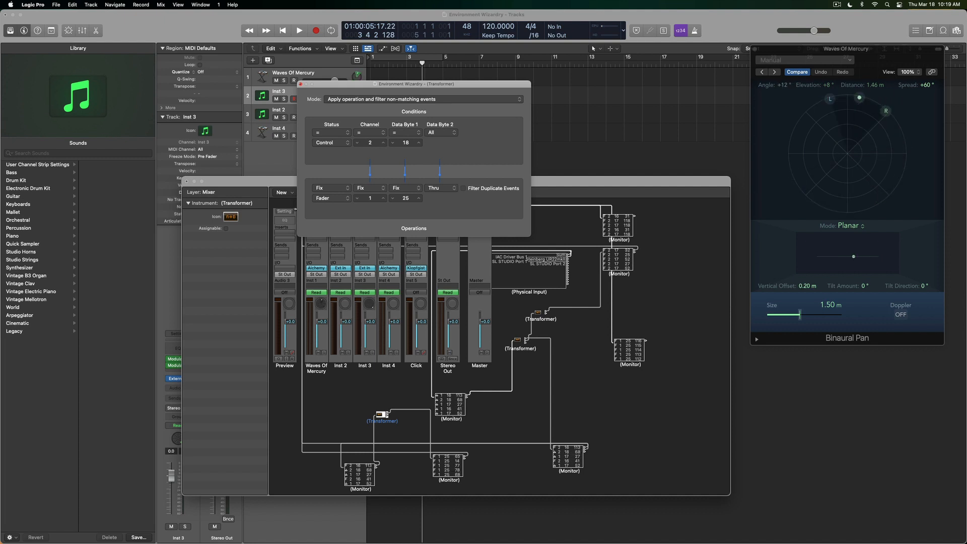
left_click(300, 84)
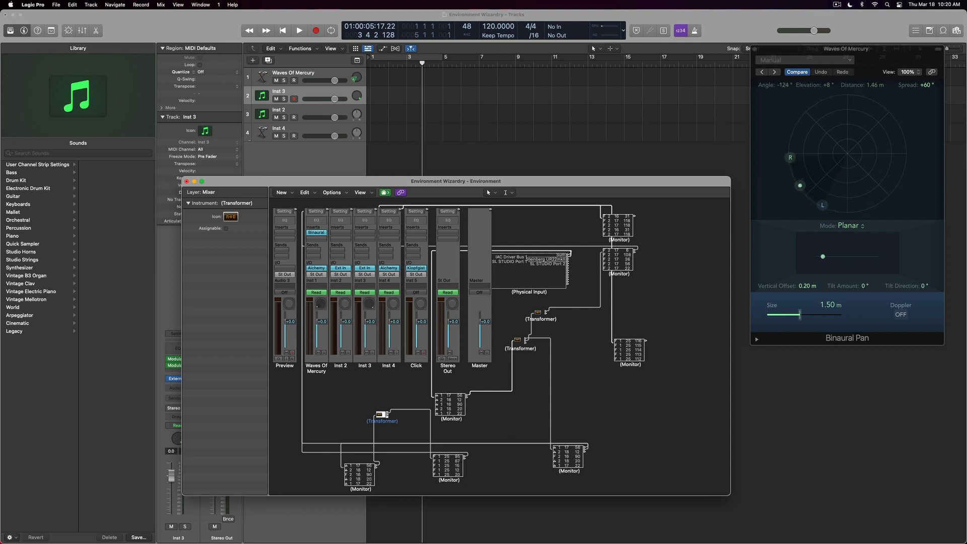
key("super+w")
Switch Inst 4's pan control to Binaural Pan.
left_click(291, 132)
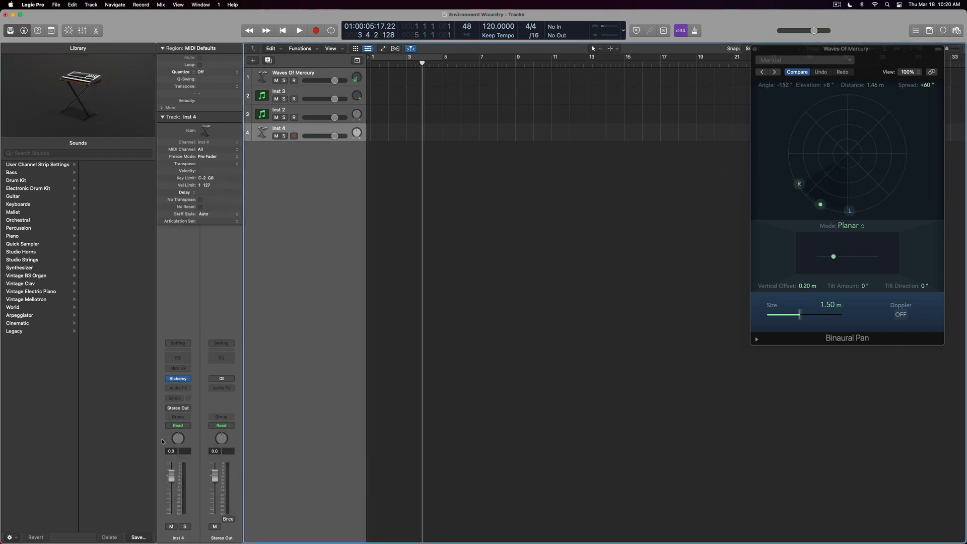
right_click(178, 439)
left_click(187, 467)
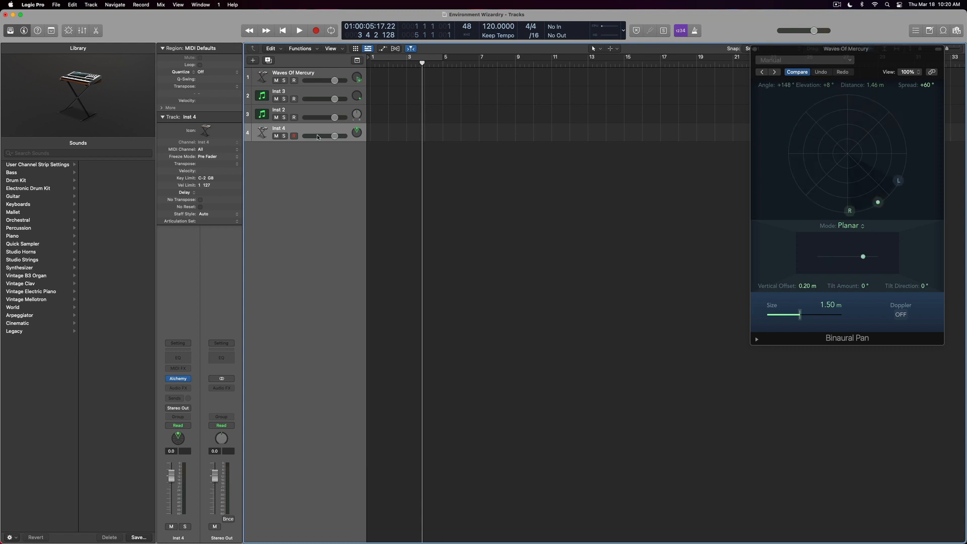
In the Environment, cable the bottom Monitor's output into the Inst 4 channel strip.
key("super+0")
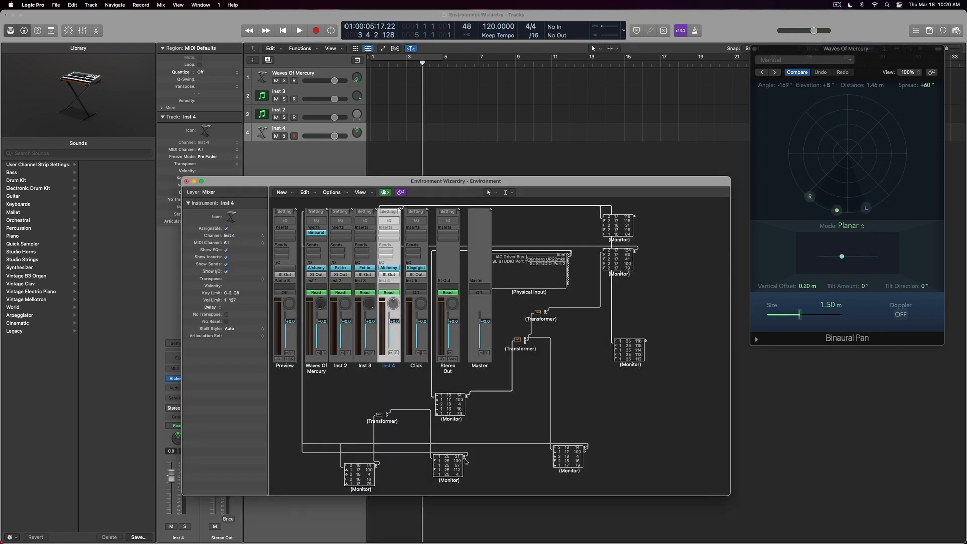
left_click_drag(465, 458, 391, 226)
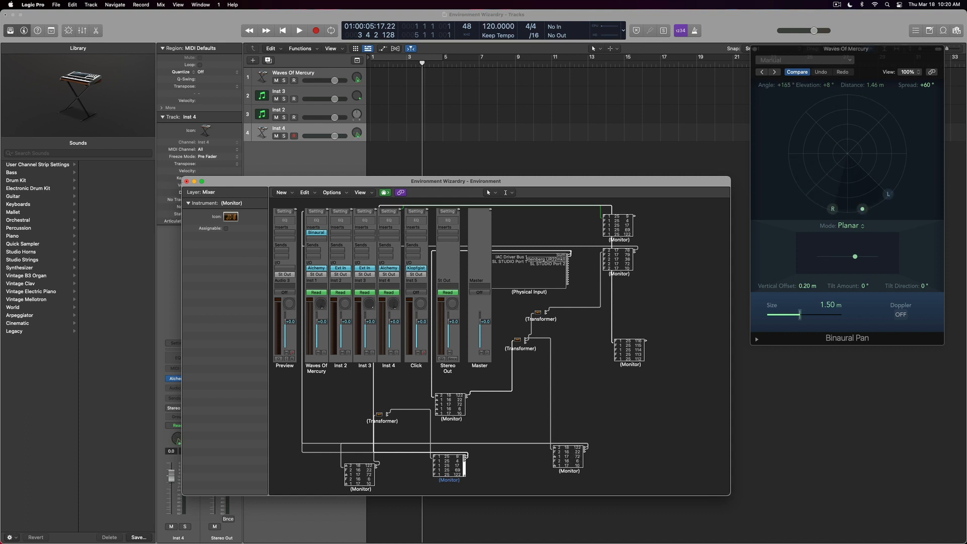
left_click(186, 181)
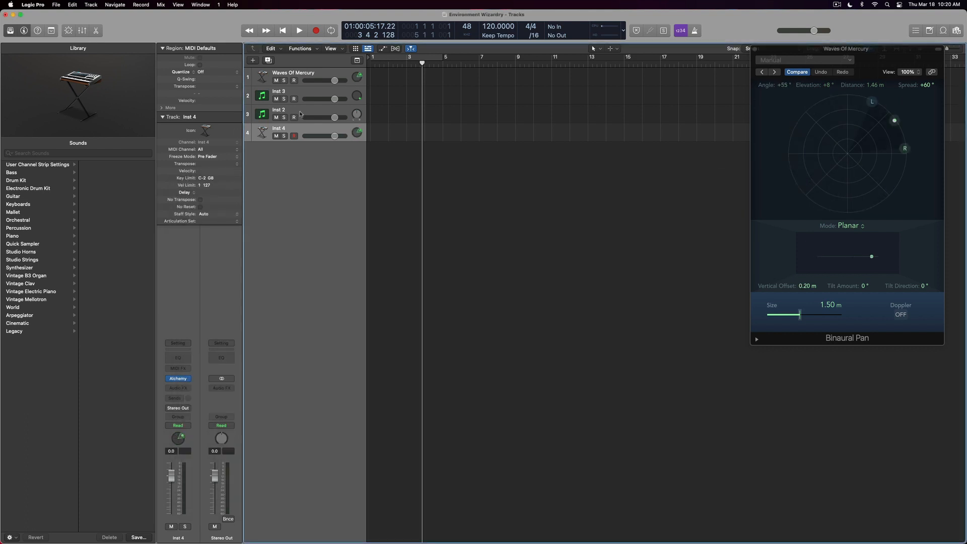
Open Inst 3's Modulator plug-in and try LFO rates, settling back on 1/8.
key("Up")
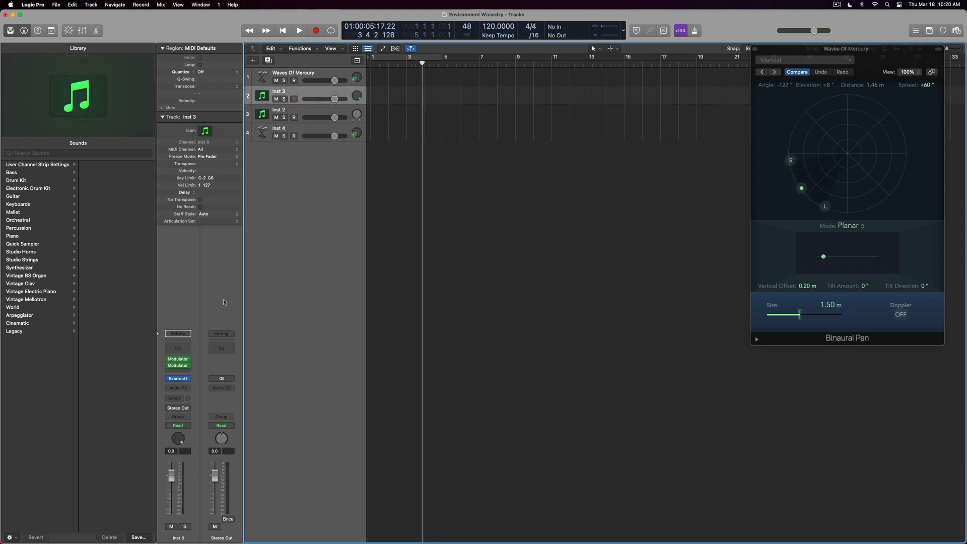
left_click(179, 366)
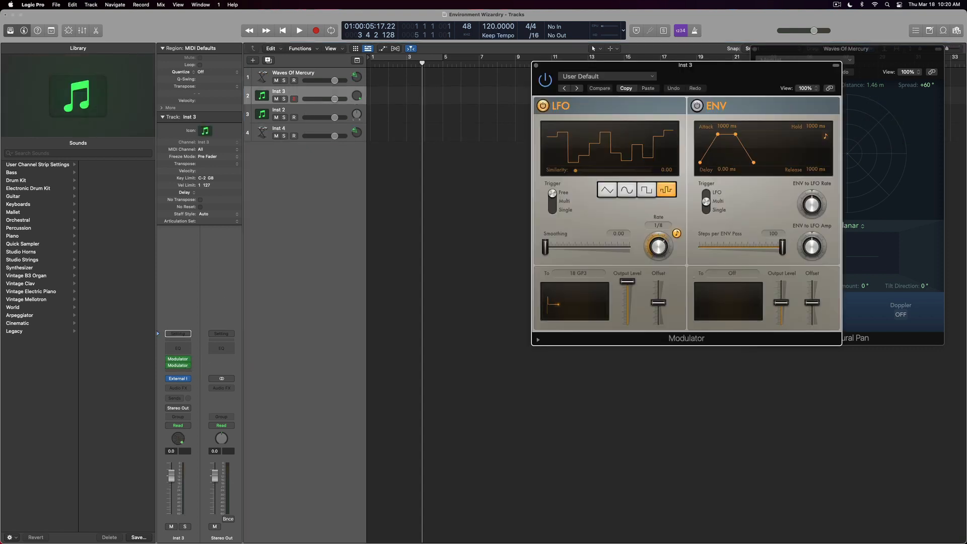
left_click_drag(764, 83, 624, 112)
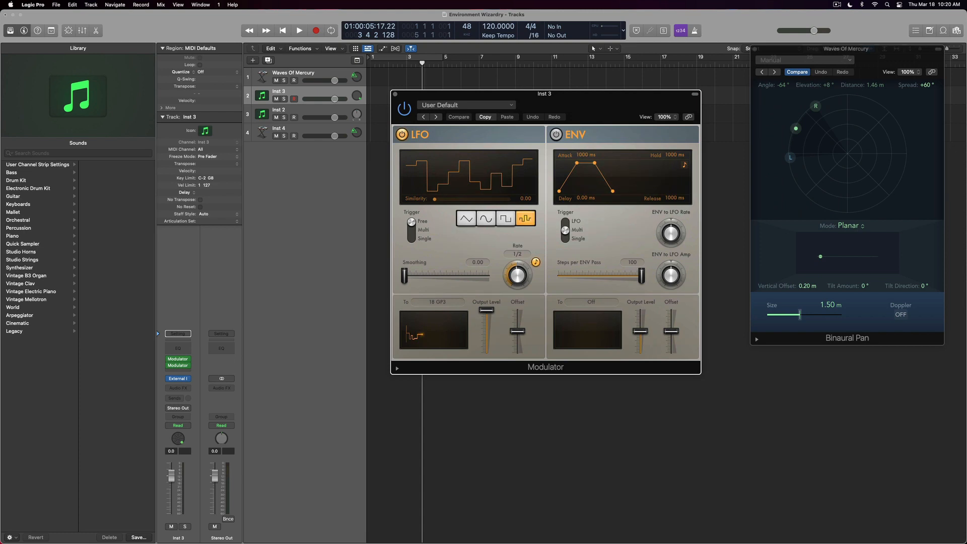
left_click_drag(517, 275, 517, 254)
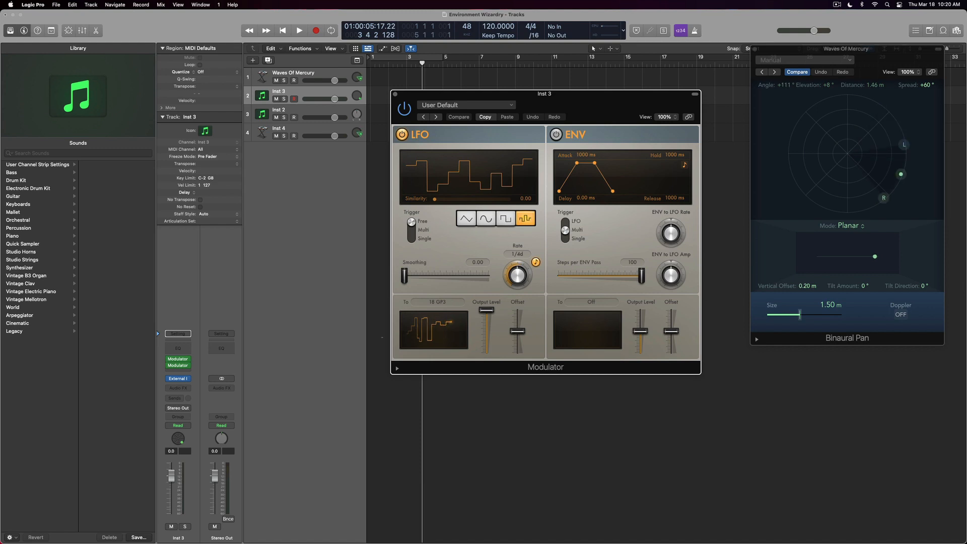
left_click_drag(517, 275, 517, 286)
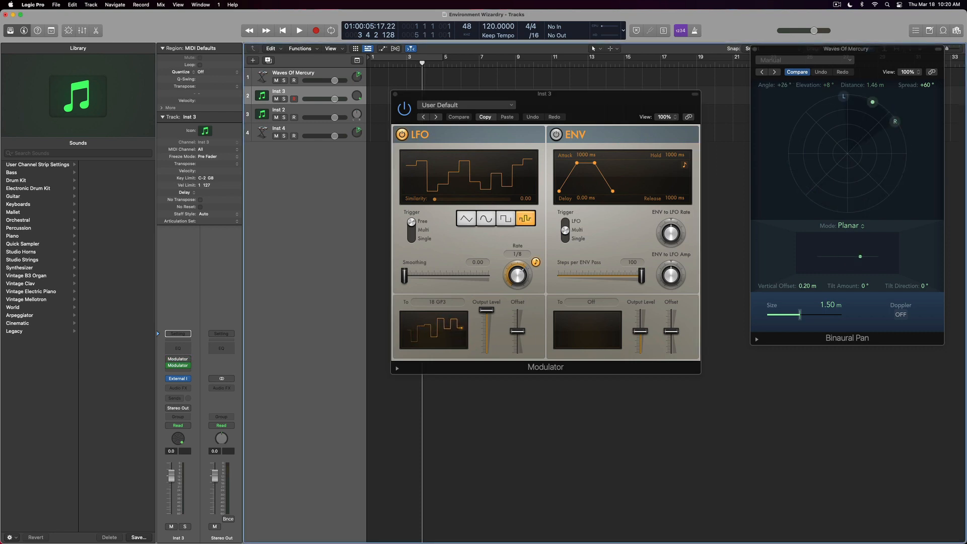
left_click_drag(517, 275, 516, 291)
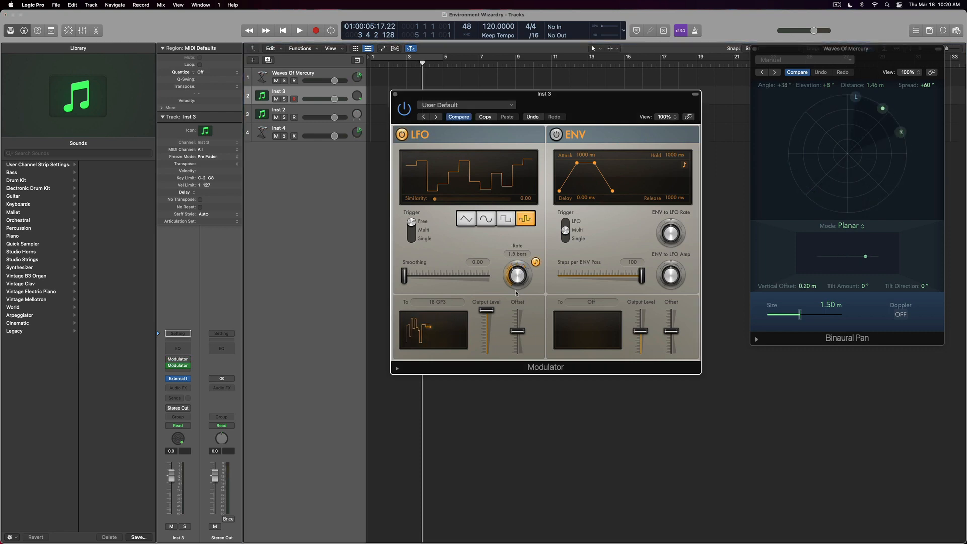
left_click_drag(512, 264, 509, 277)
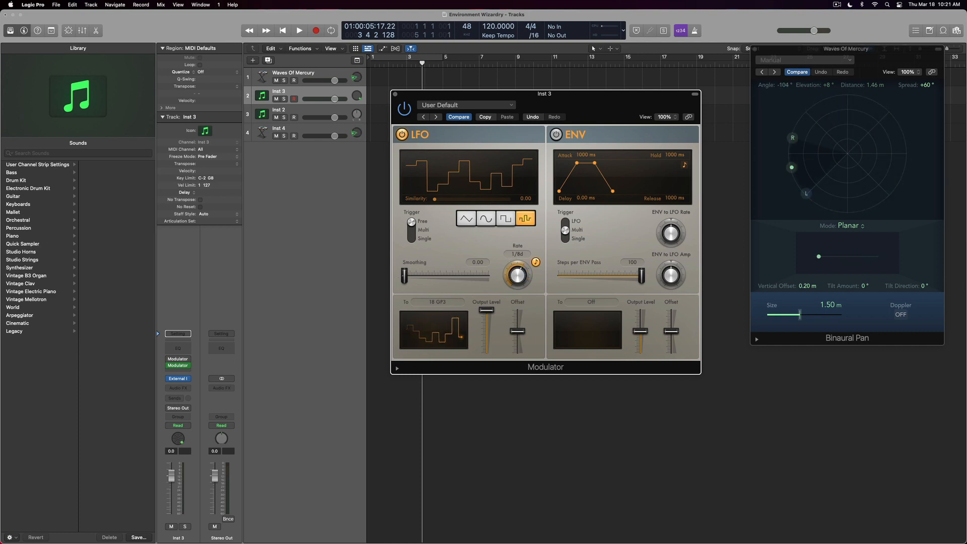
Adjust the LFO smoothing, set the rate to 1/4t, and bring up the first Modulator.
left_click_drag(404, 275, 446, 275)
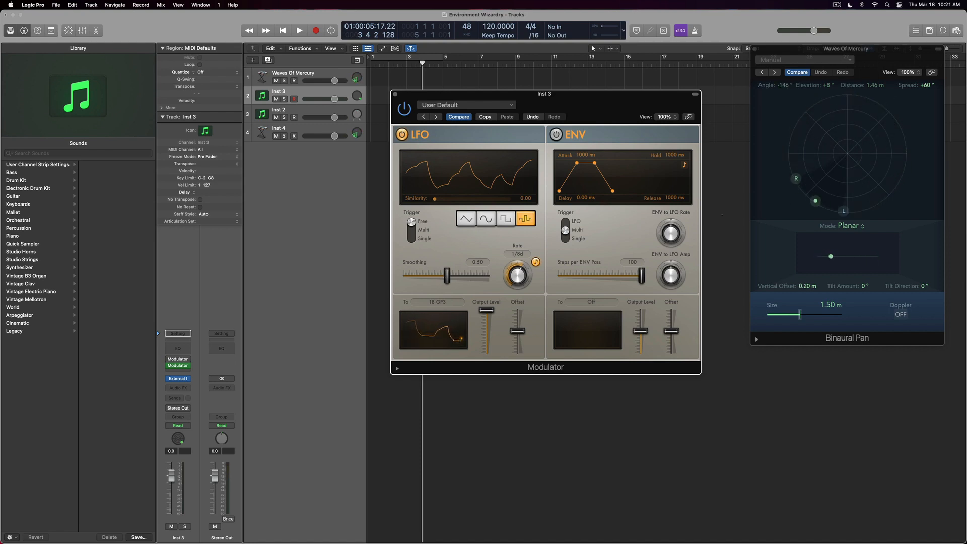
mouse_move(662, 223)
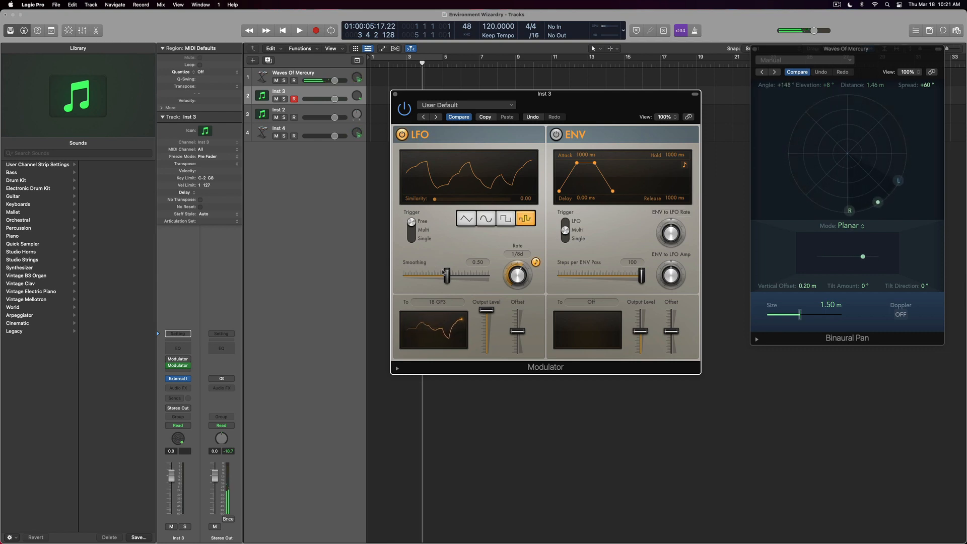
left_click_drag(446, 276, 307, 271)
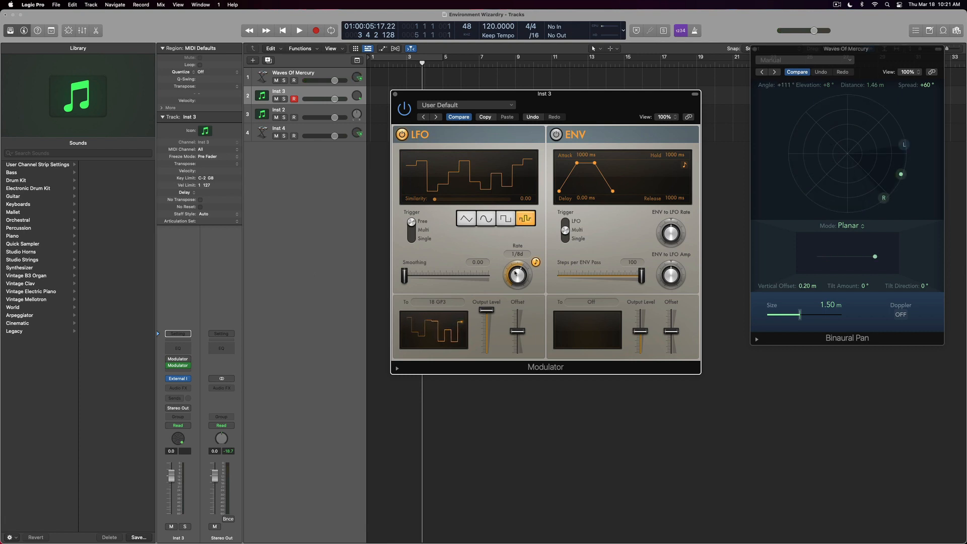
left_click_drag(512, 274, 514, 268)
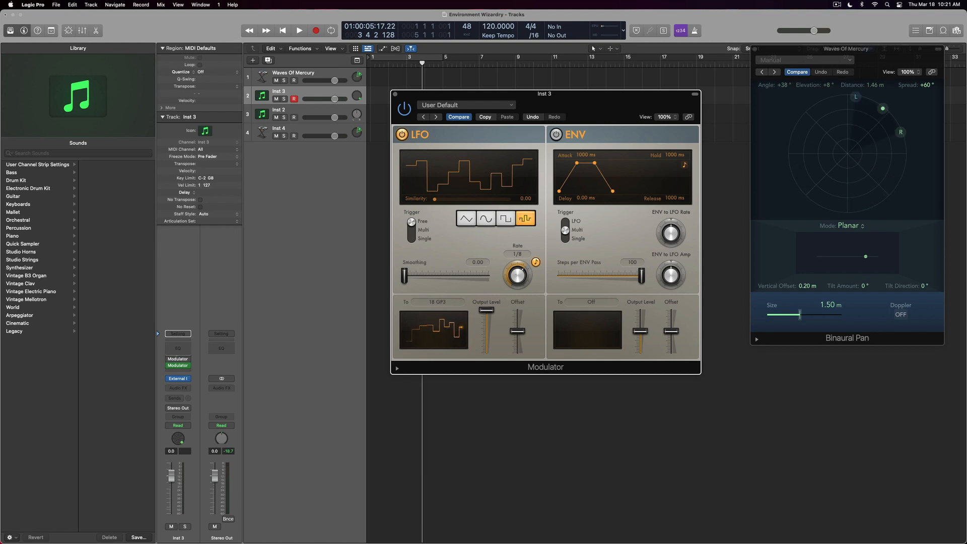
left_click(178, 358)
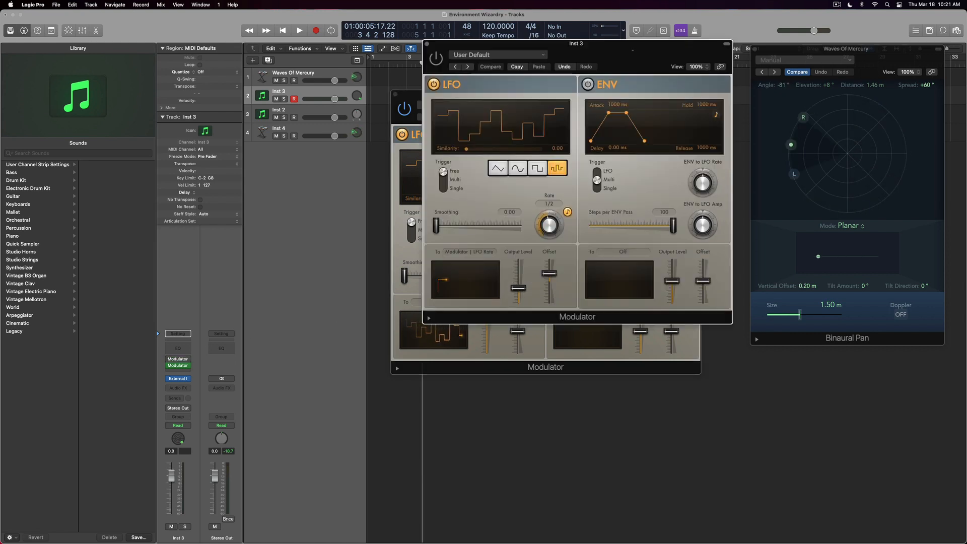
Use Learn Plug-in Parameter to target the other Modulator's LFO Rate, and switch the plug-in on.
left_click_drag(628, 45, 260, 86)
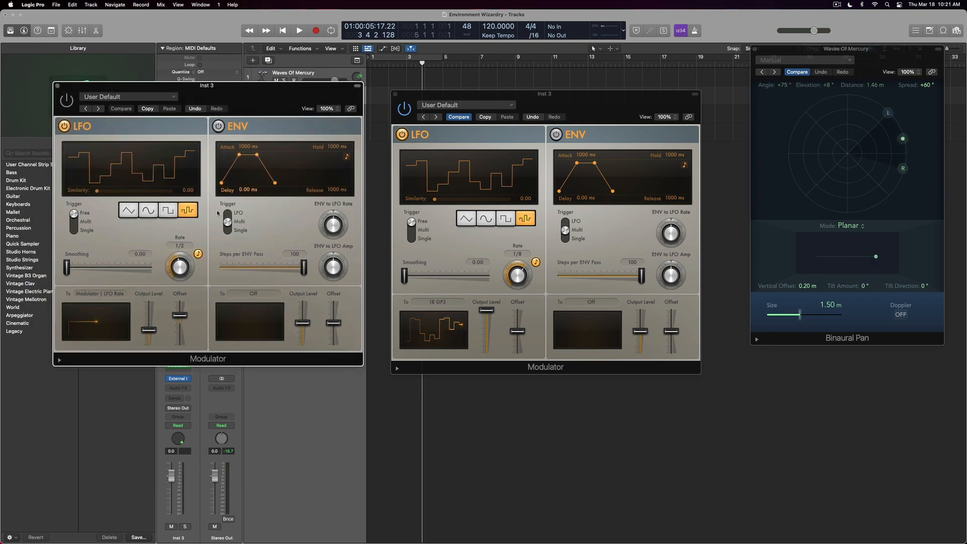
left_click(83, 294)
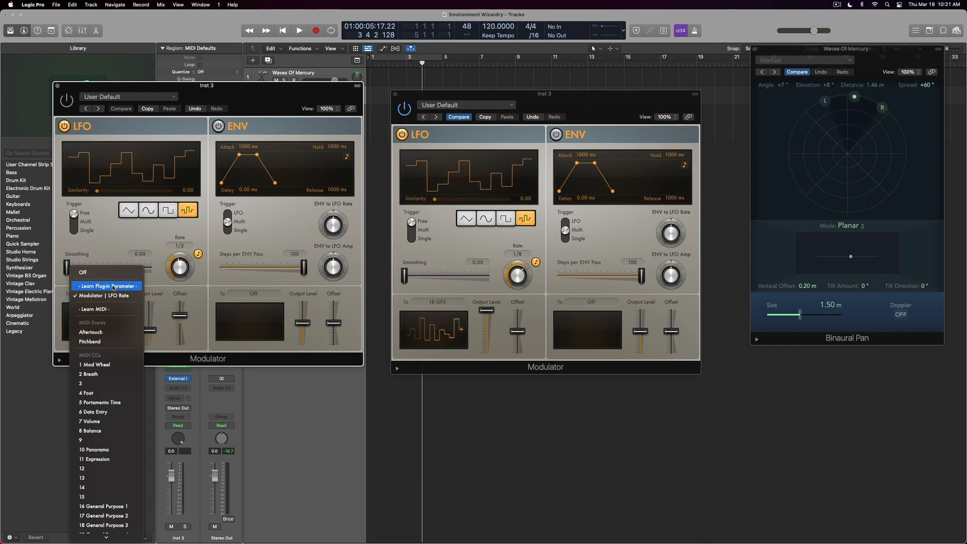
left_click(101, 286)
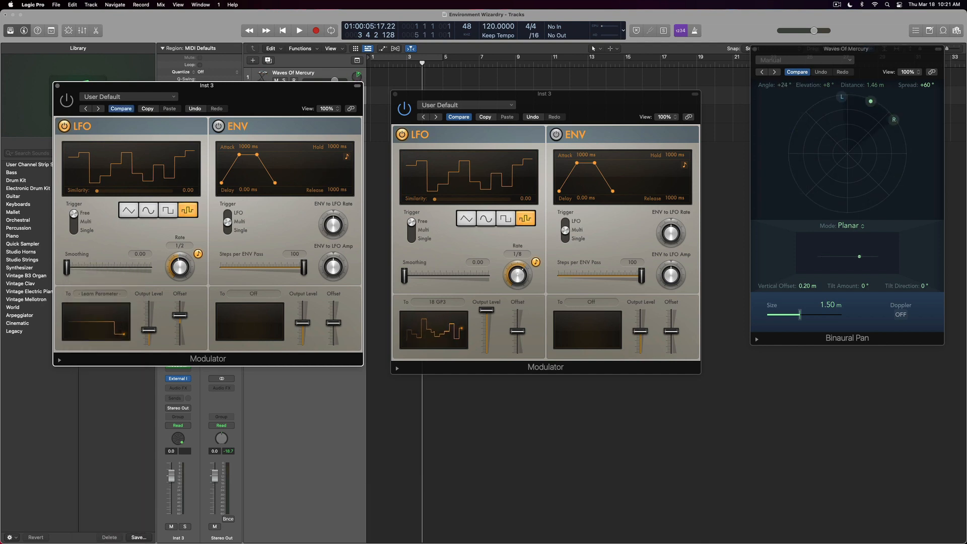
left_click_drag(518, 278, 518, 276)
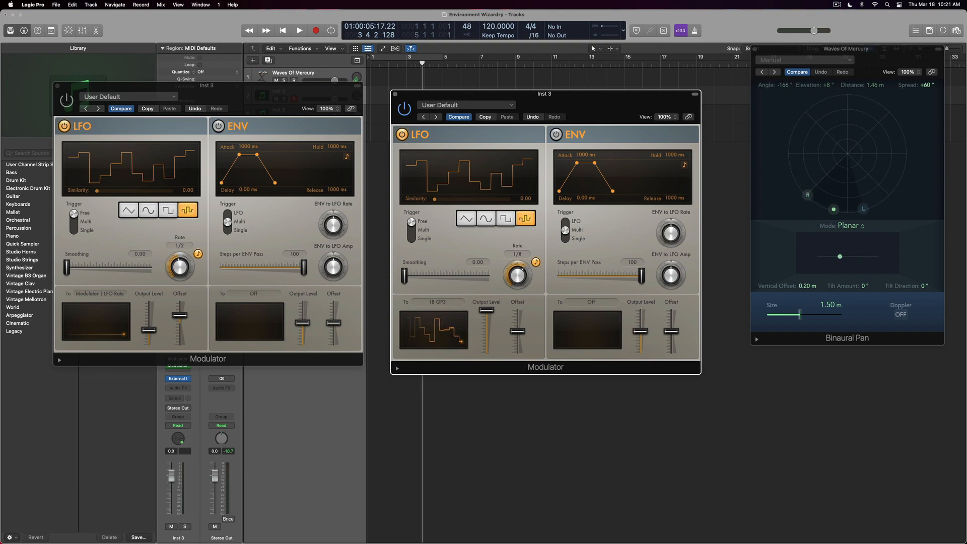
left_click(67, 100)
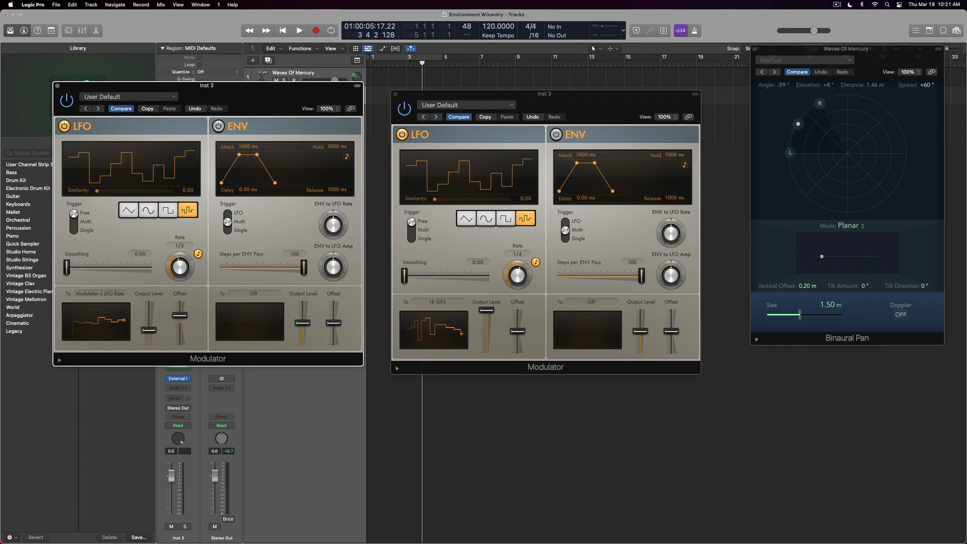
Lower the LFO Offset to 31 % and close the first Modulator window.
mouse_move(149, 334)
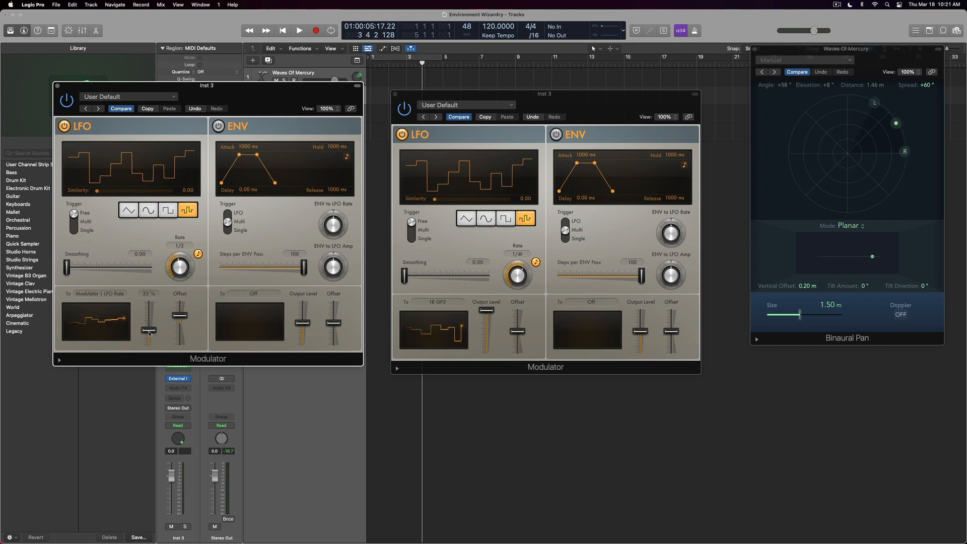
mouse_move(179, 316)
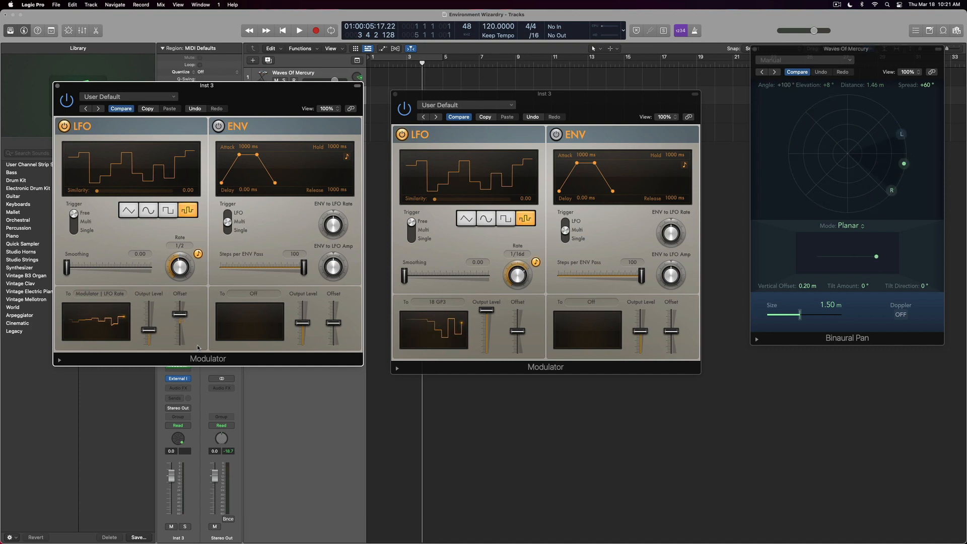
left_click_drag(180, 313, 178, 317)
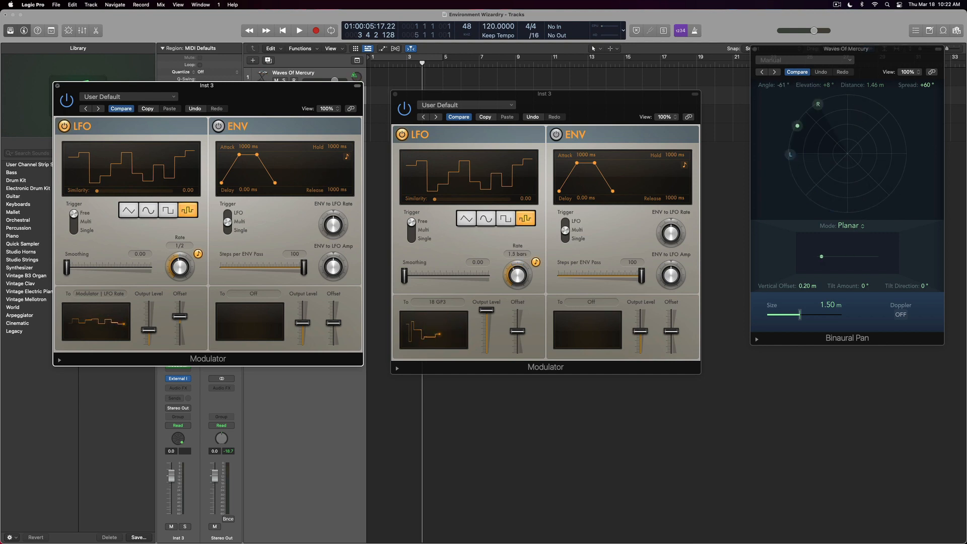
left_click(57, 85)
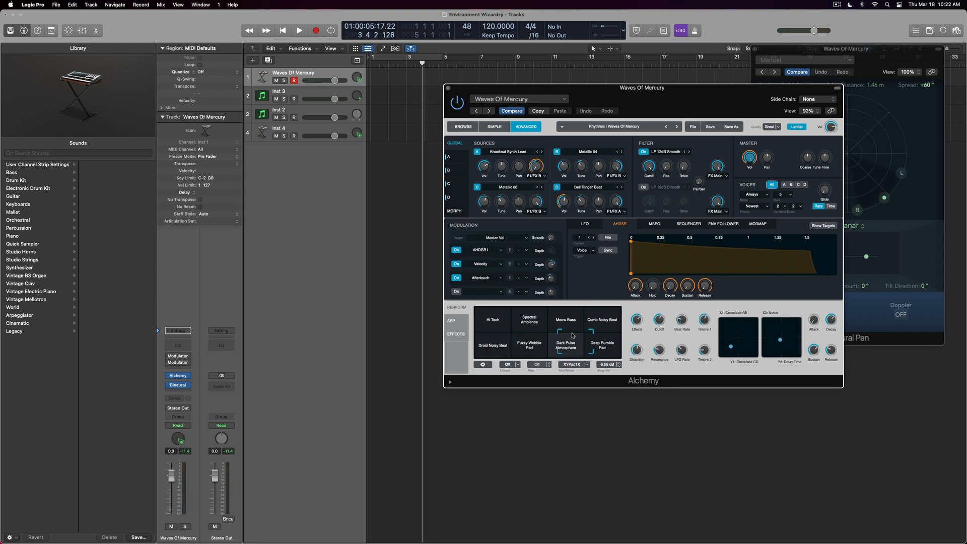
Close the Binaural Pan window and move the Alchemy window down and right.
left_click(856, 79)
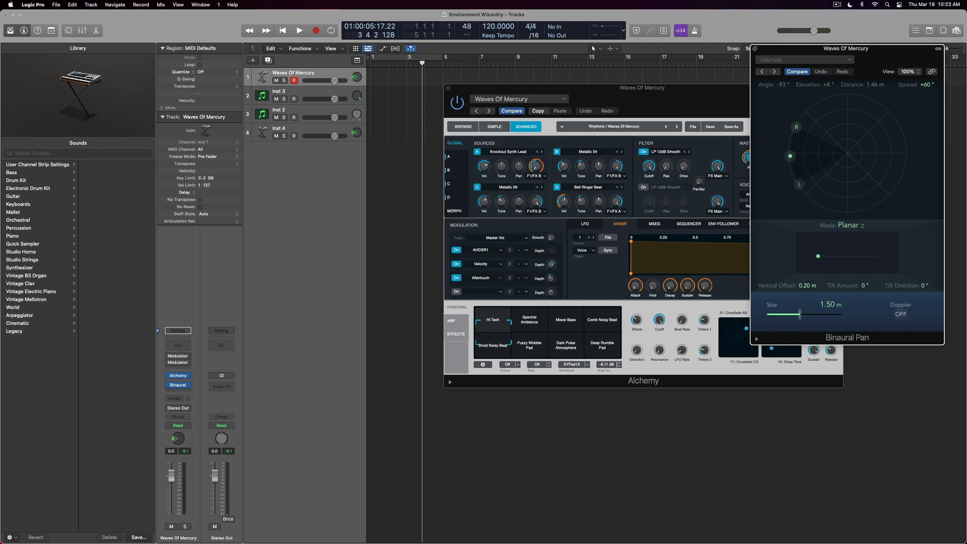
left_click(754, 49)
left_click_drag(675, 90, 683, 186)
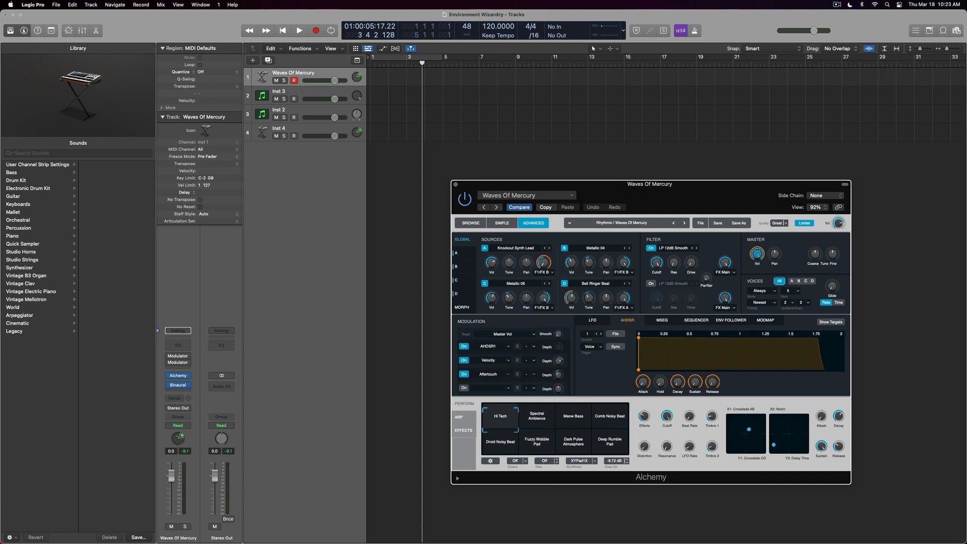
In the Mixer, confirm Inst 2's External Instrument MIDI Destination stays IAC Driver Bus 1.
key("x")
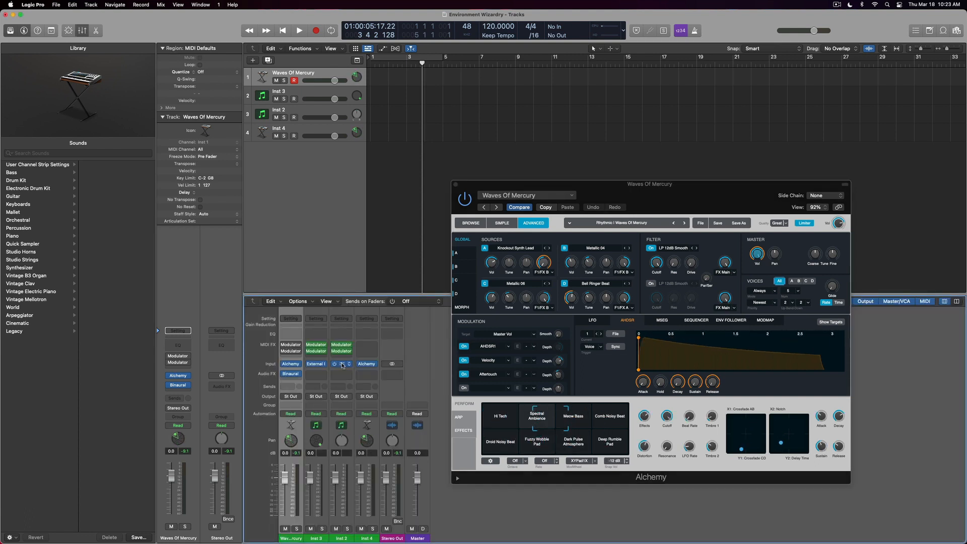
left_click(341, 364)
left_click(403, 160)
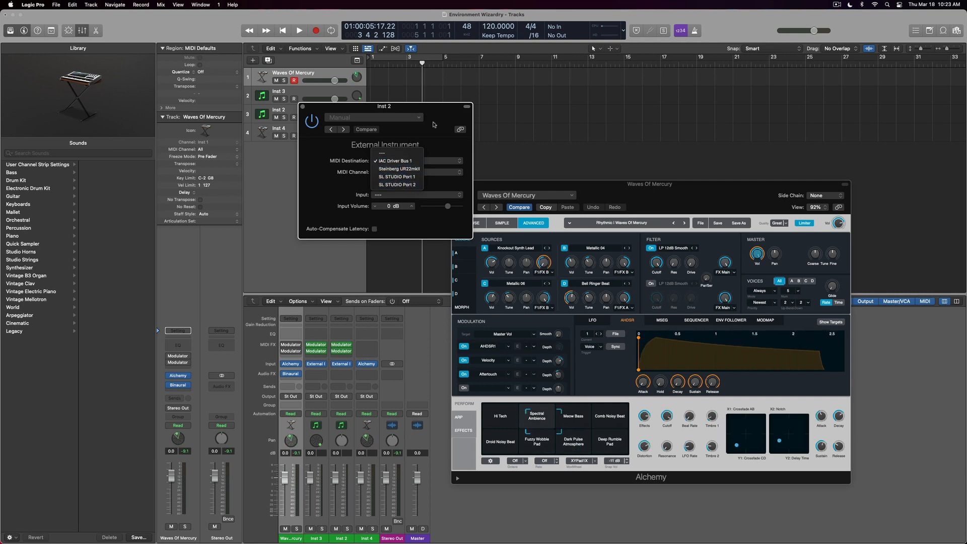
left_click(400, 161)
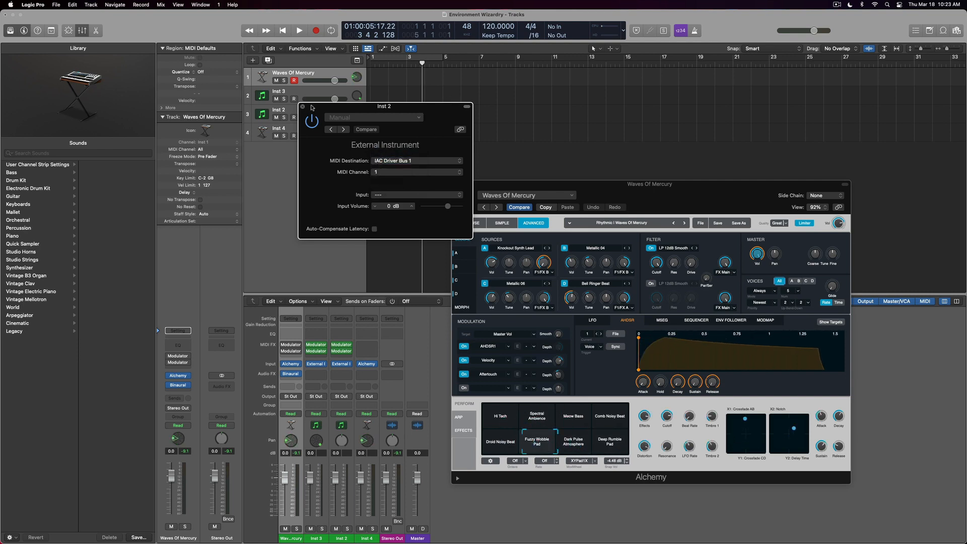
Close the External Instrument window and launch Audio MIDI Setup from the Dock.
left_click(302, 106)
mouse_move(307, 542)
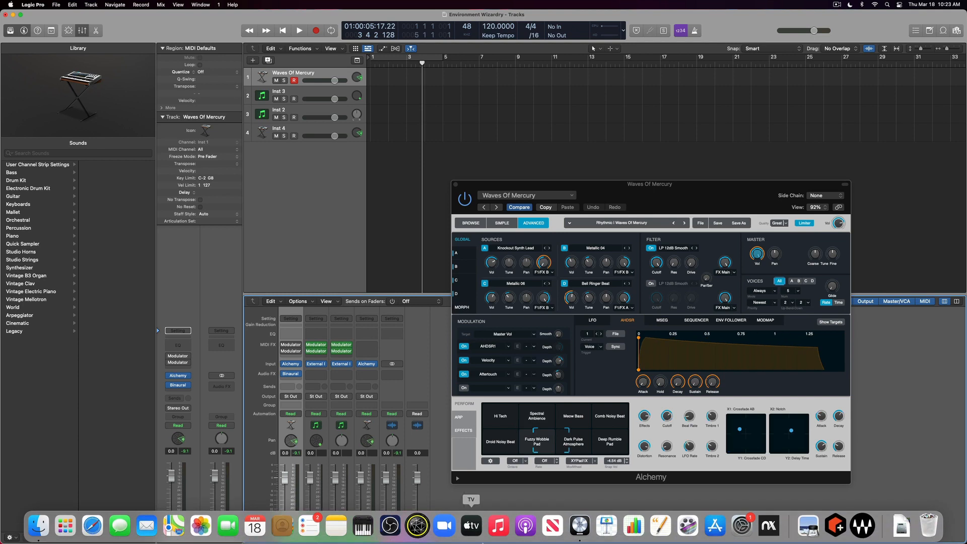
left_click(363, 526)
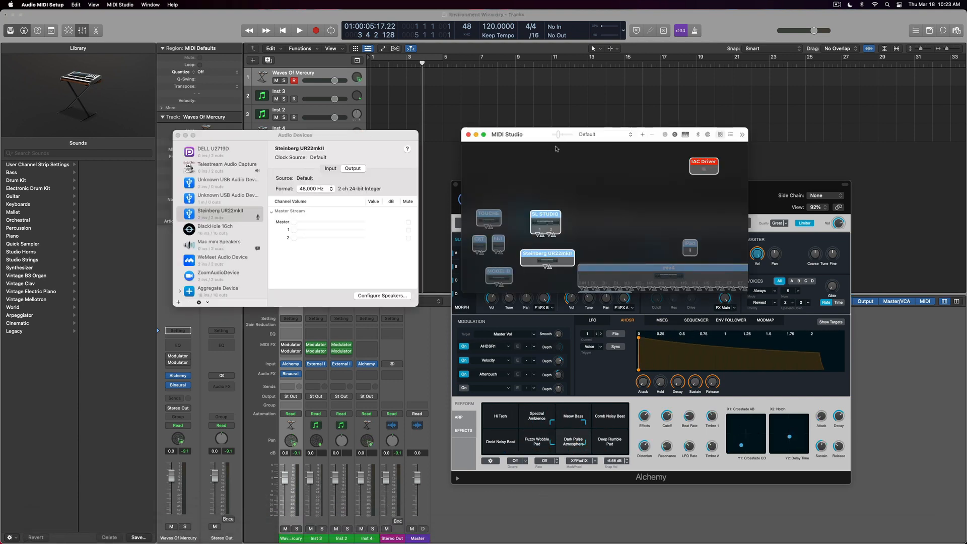
Check the IAC Driver's properties show it online with Bus 1, then return to Logic Pro.
left_click_drag(529, 135, 527, 97)
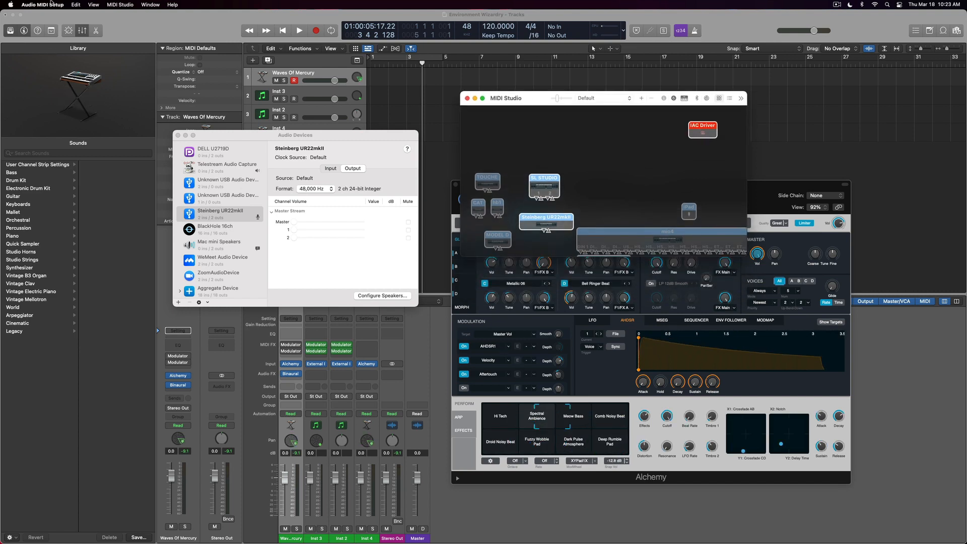
double_click(712, 127)
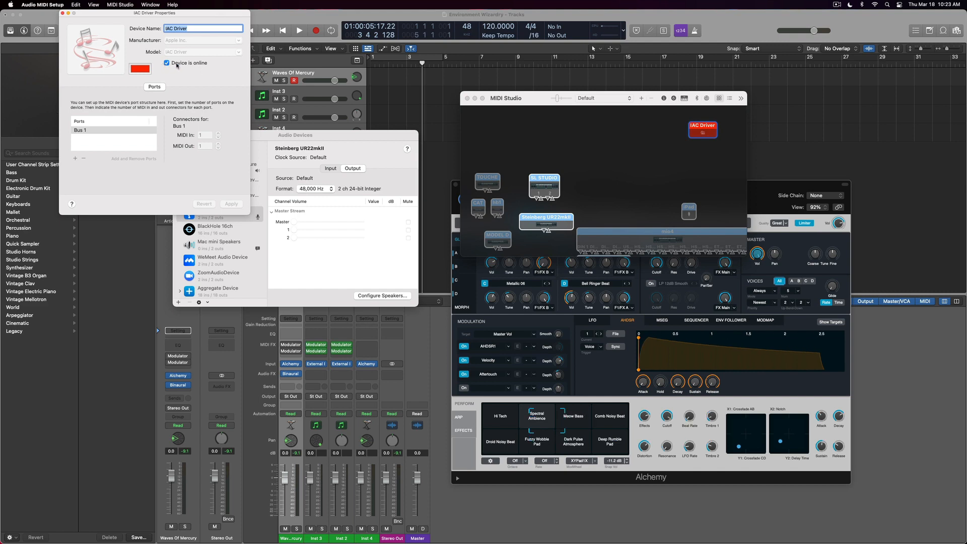
left_click(62, 13)
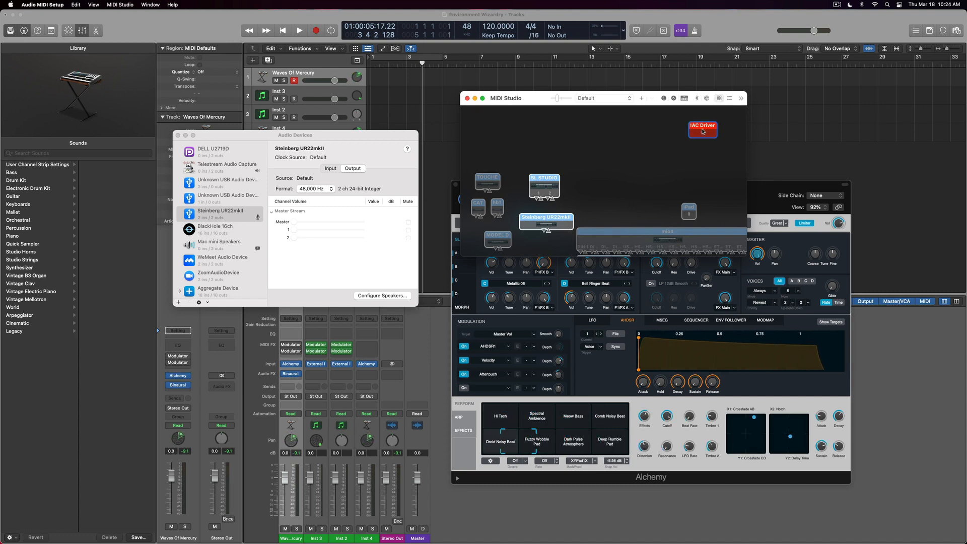
key("super+Tab")
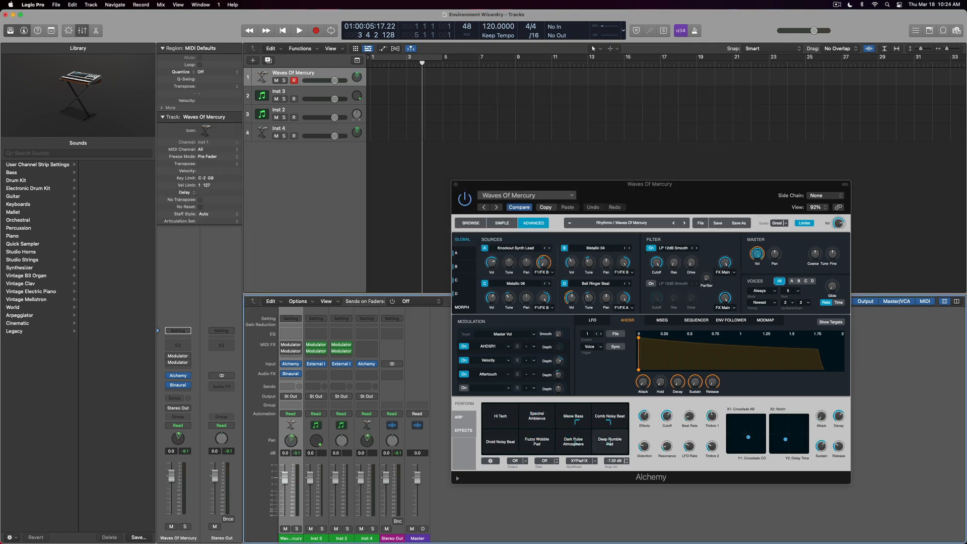